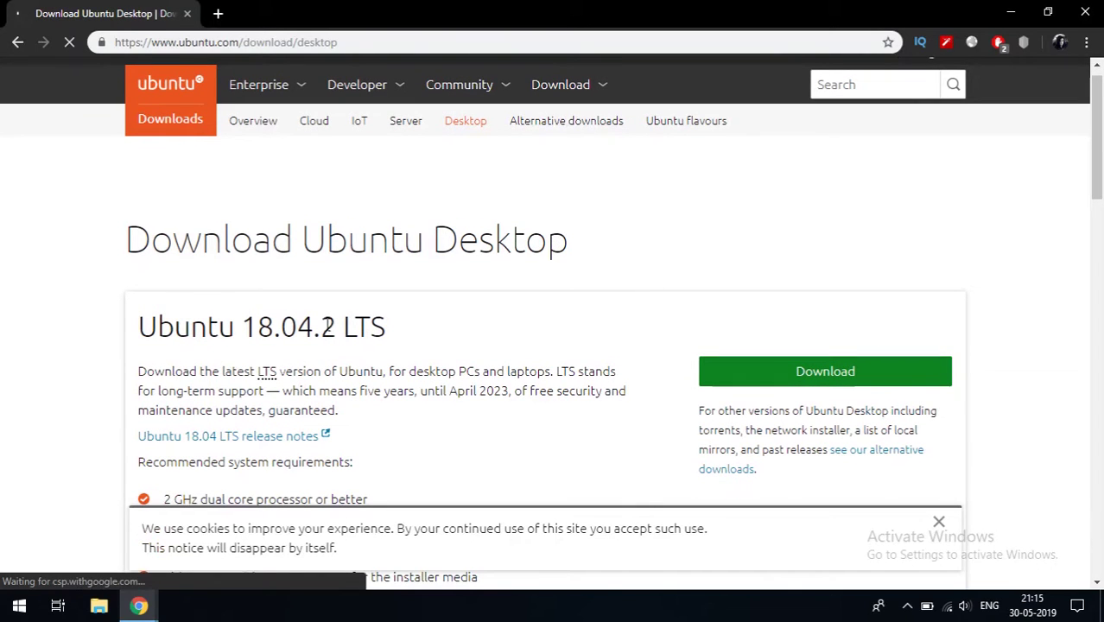
# Review the Ubuntu Desktop releases on the download page and start downloading Ubuntu 18.04.2 LTS
pyautogui.click(767, 370)
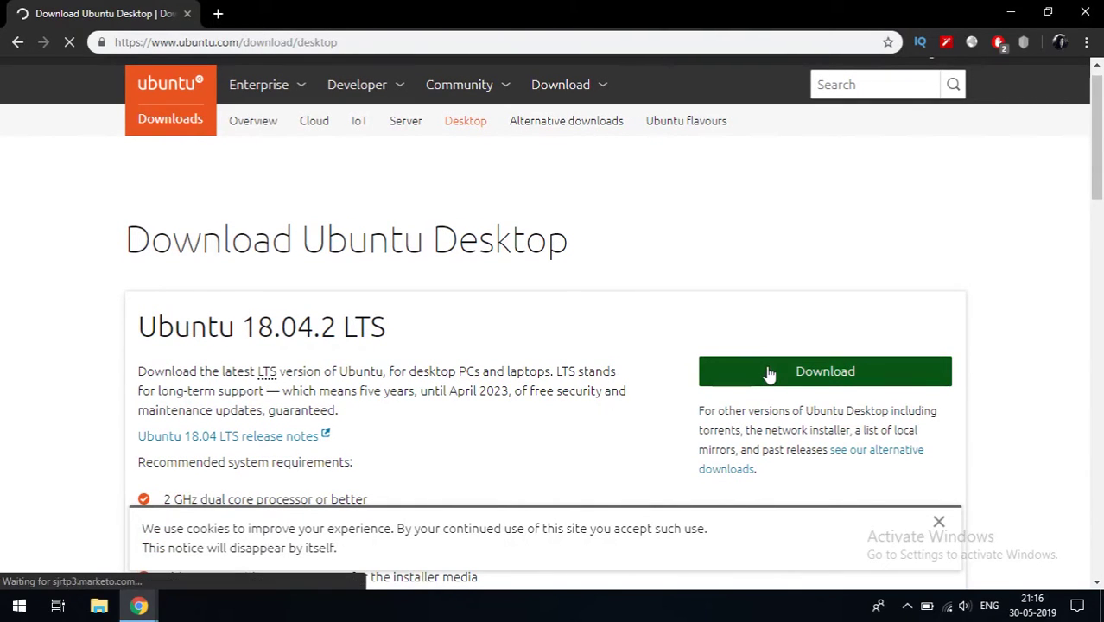
pyautogui.scroll(-2, 592, 358)
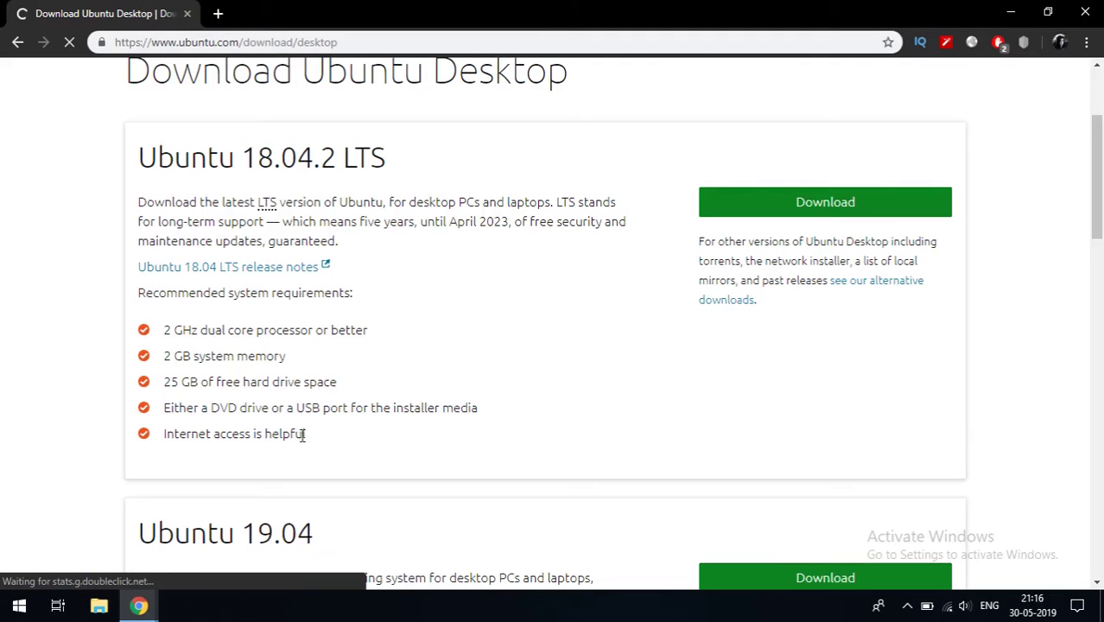
pyautogui.scroll(-3, 343, 438)
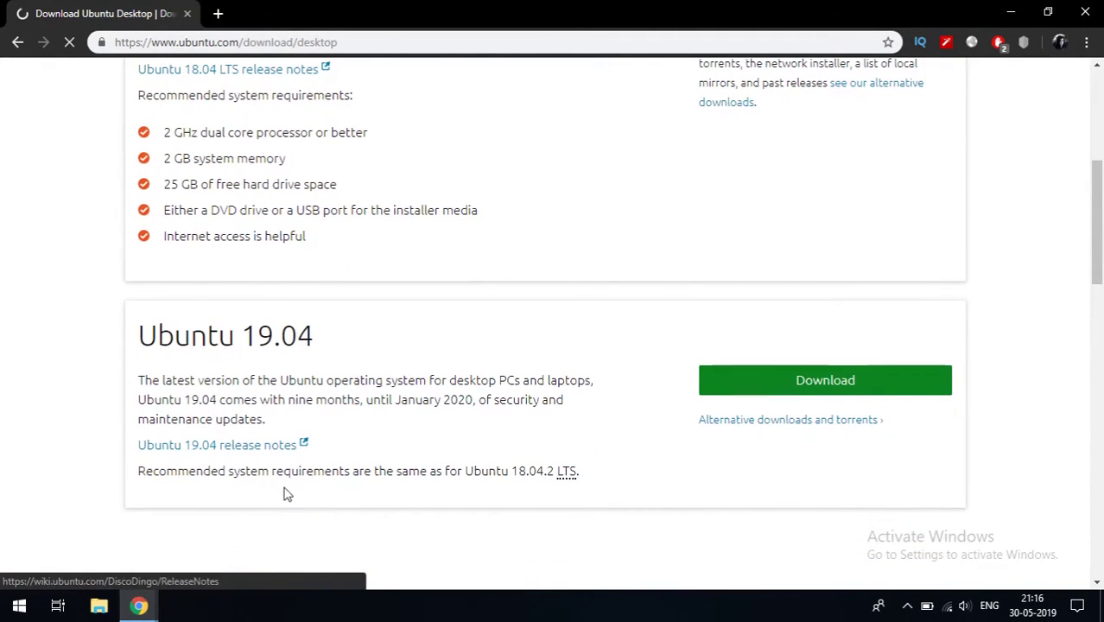
pyautogui.scroll(-1, 773, 423)
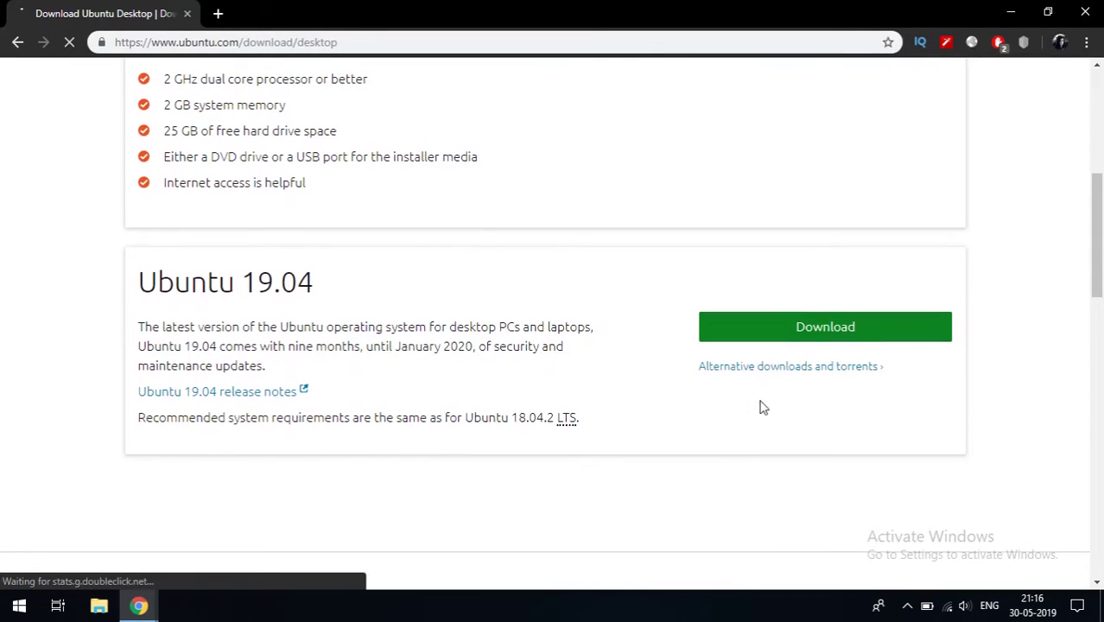
pyautogui.scroll(5, 862, 333)
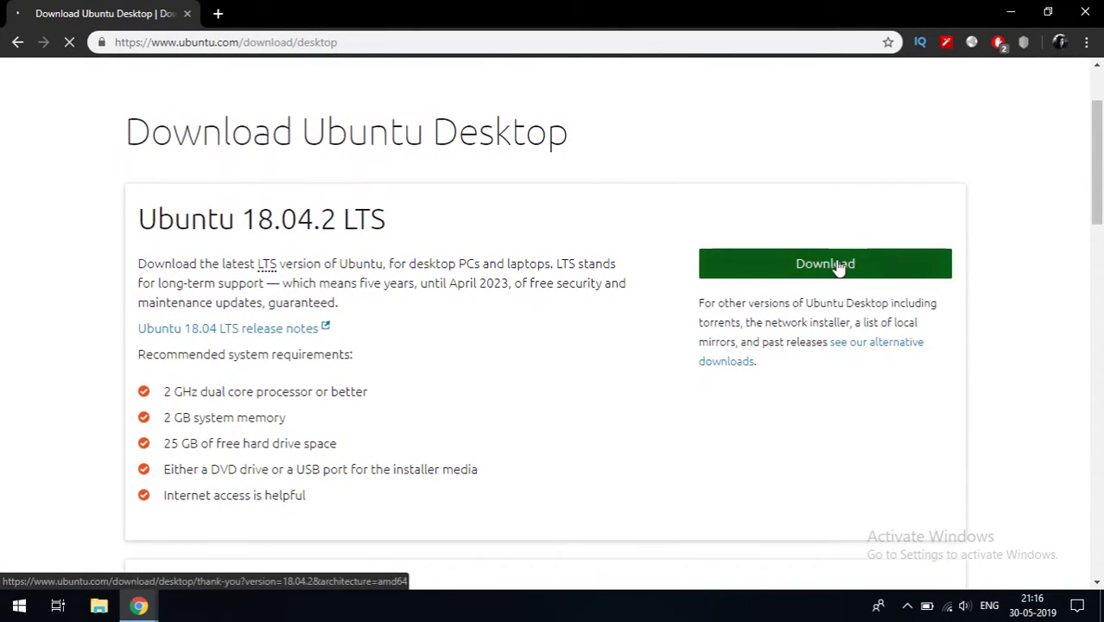
pyautogui.click(837, 268)
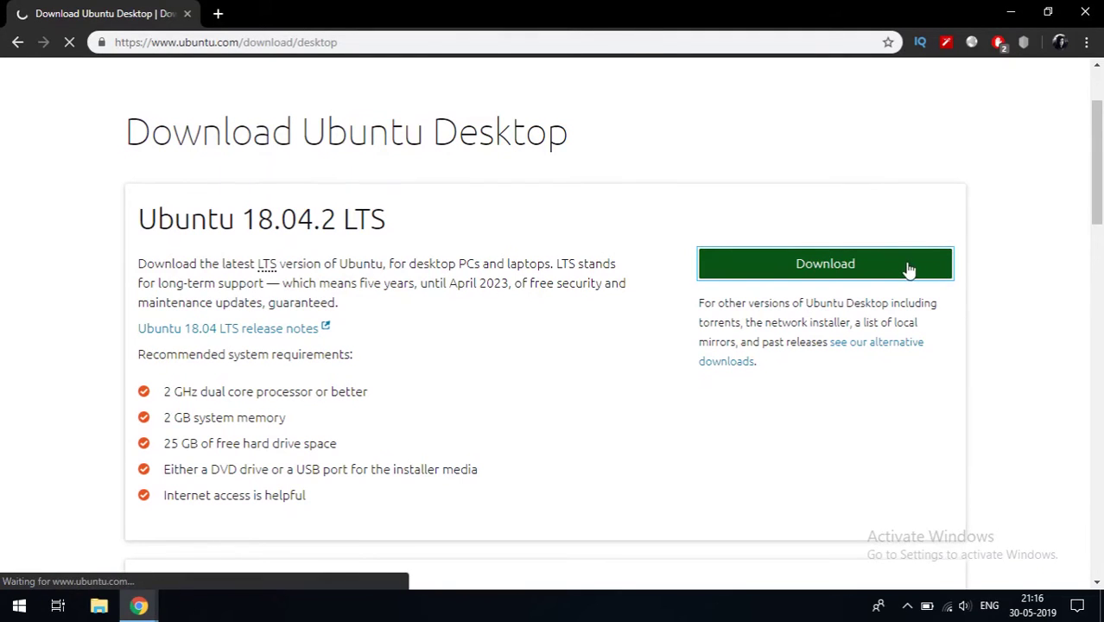
# Look through the thank-you page and cancel the running Ubuntu 18.04.2 ISO download
pyautogui.scroll(-2, 798, 278)
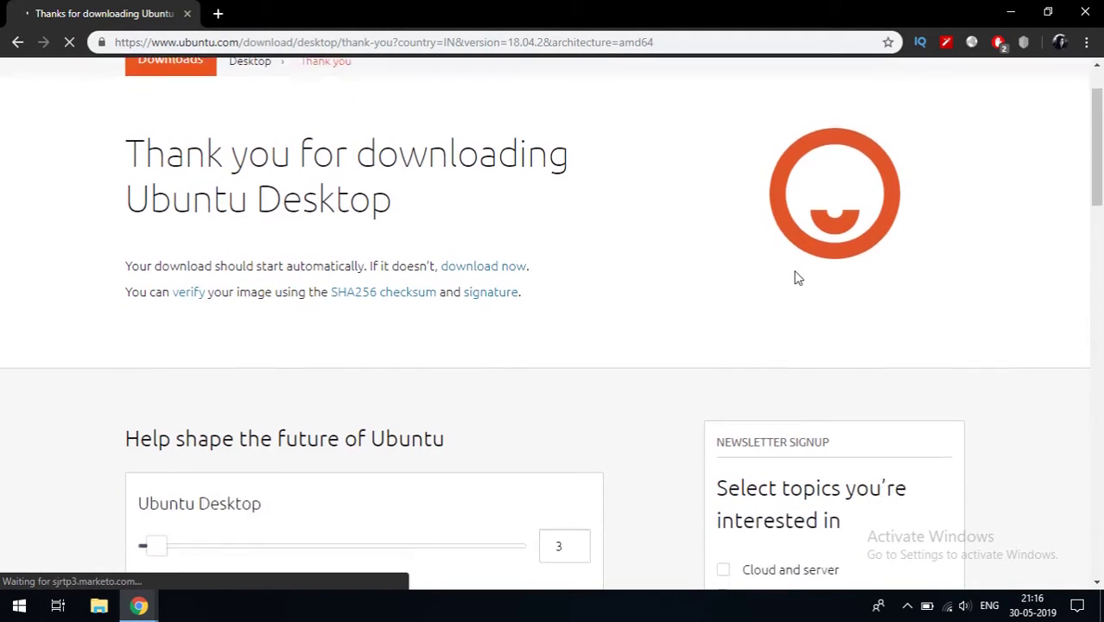
pyautogui.scroll(-1, 798, 278)
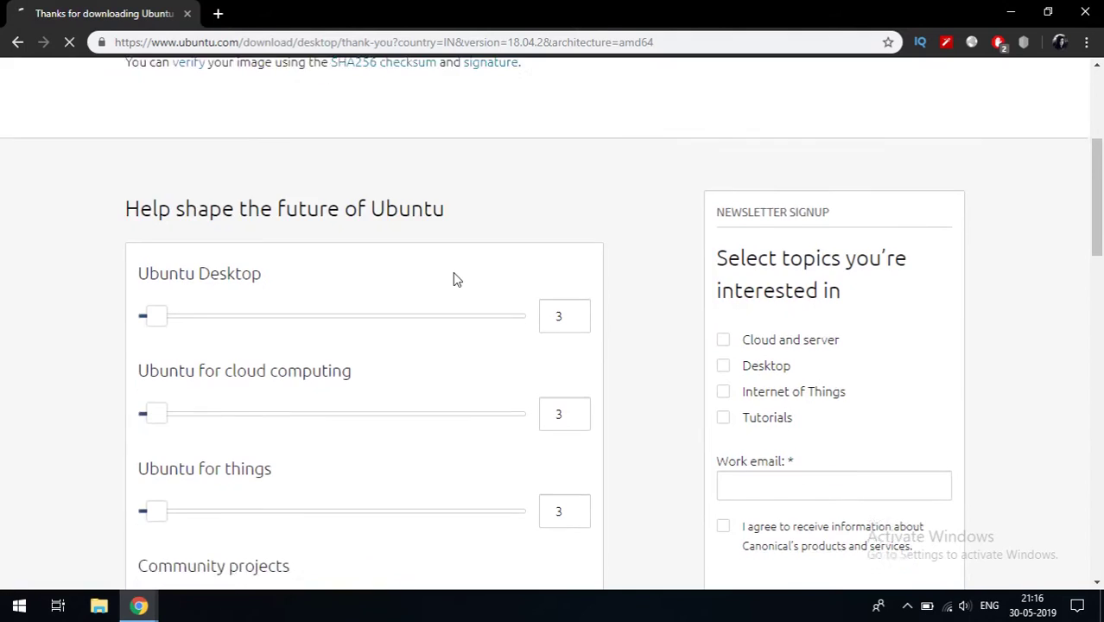
pyautogui.scroll(-2, 453, 274)
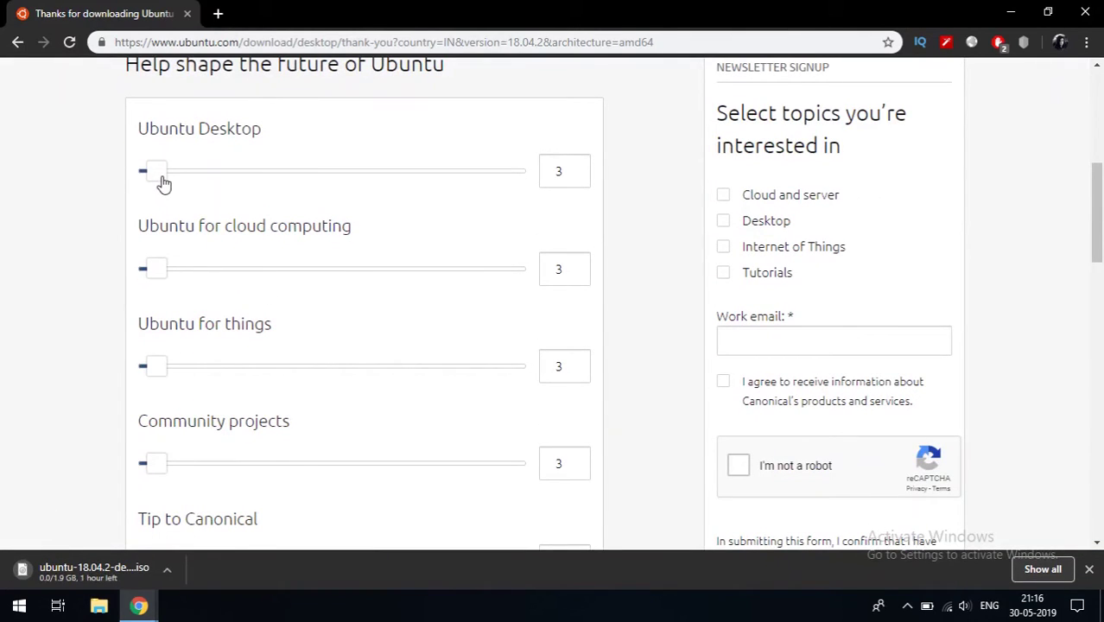
pyautogui.scroll(-1, 215, 226)
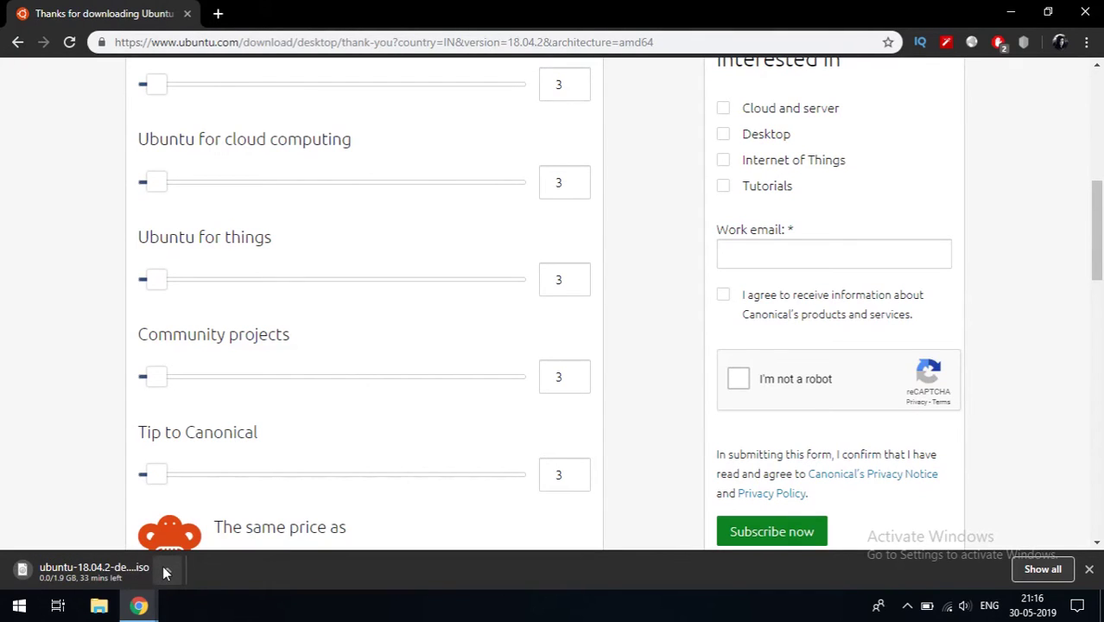
pyautogui.click(167, 571)
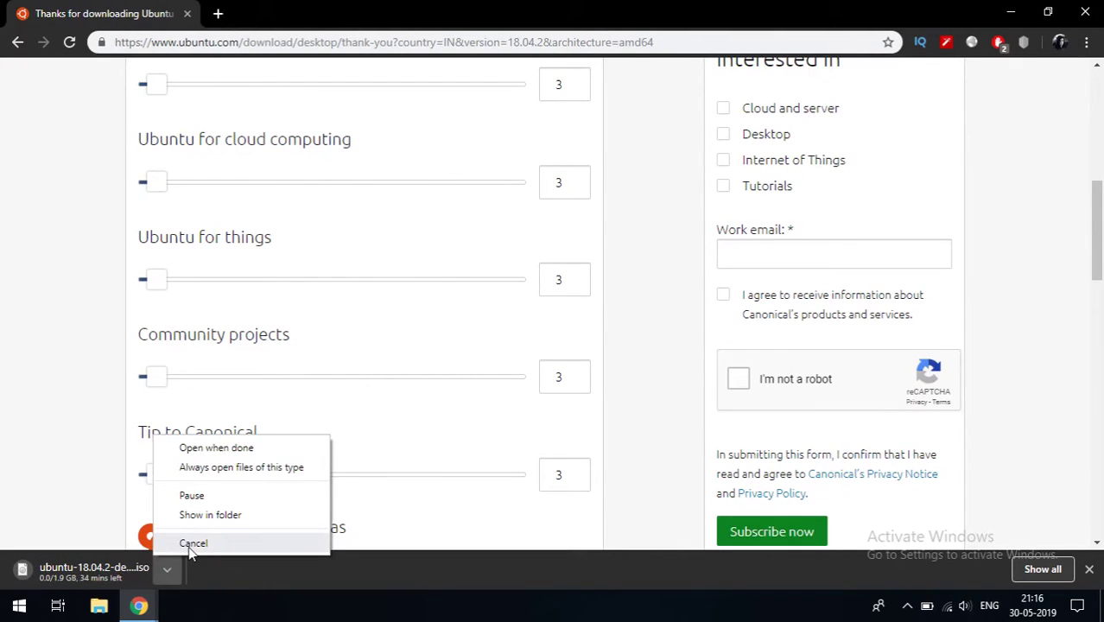
pyautogui.click(191, 544)
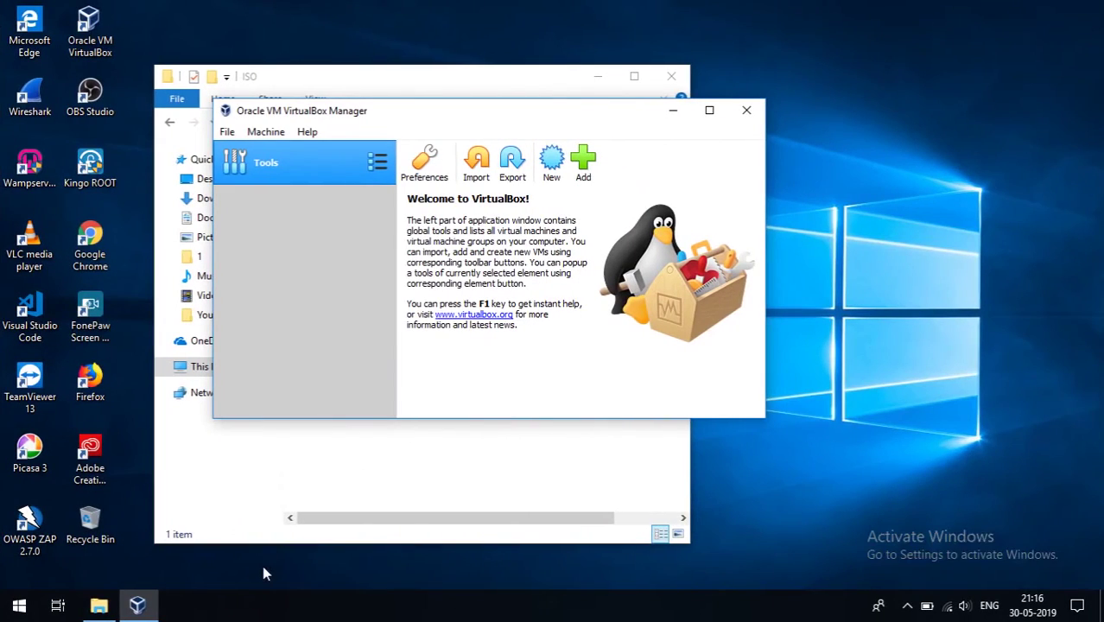
# Uncover the ISO folder behind VirtualBox Manager to check the ubuntu-18.04.1-desktop-amd64 disc image, and minimize the folder window
pyautogui.moveTo(583, 114); pyautogui.dragTo(804, 99)
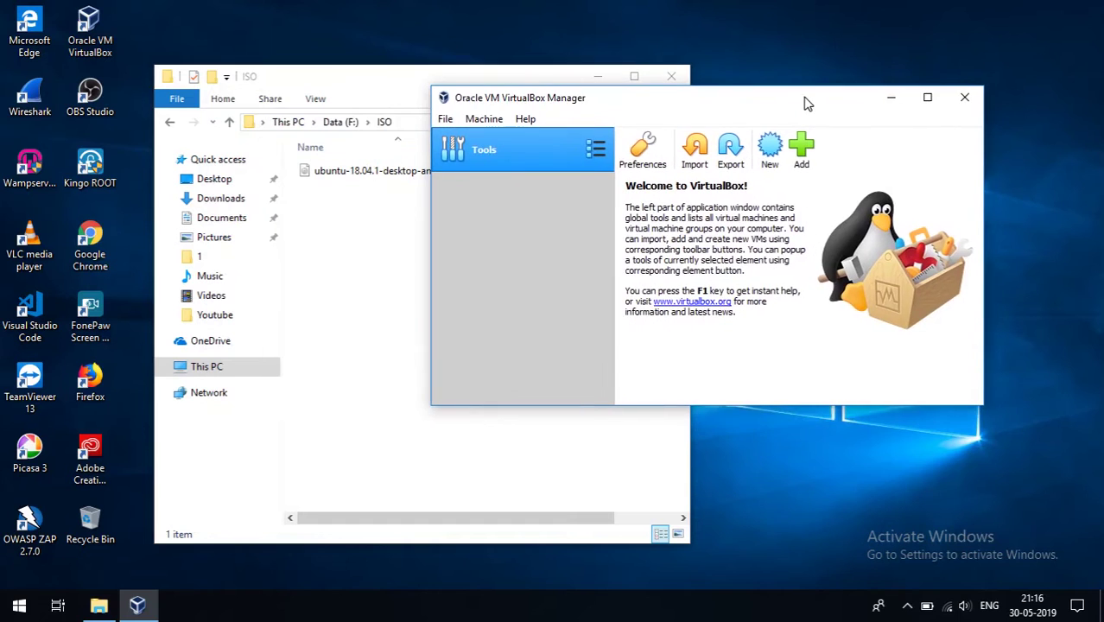
pyautogui.click(373, 256)
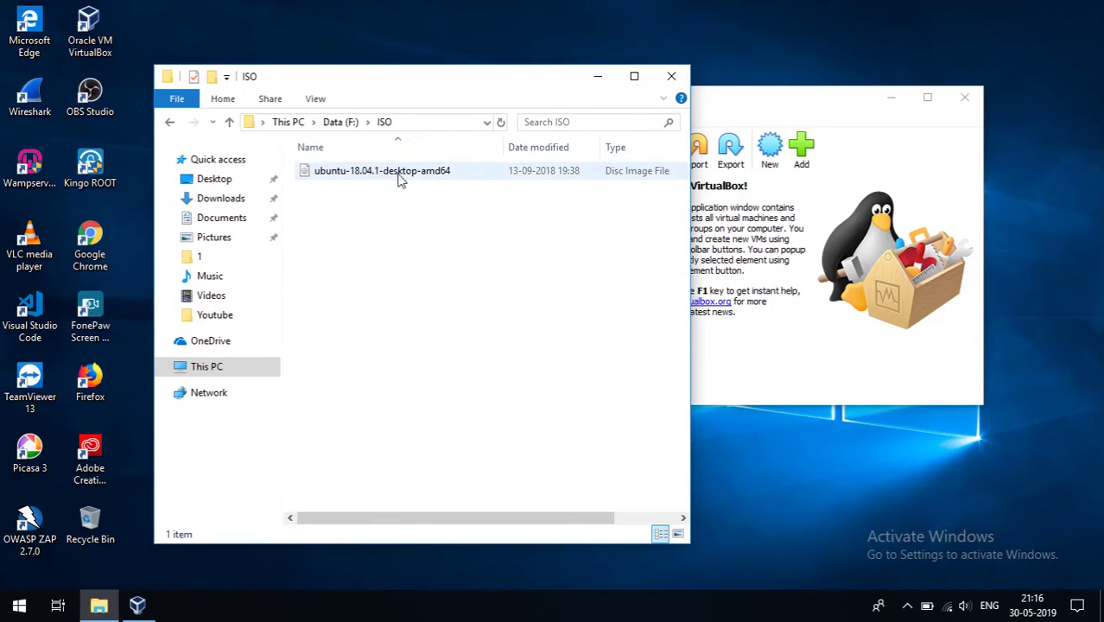
pyautogui.click(630, 101)
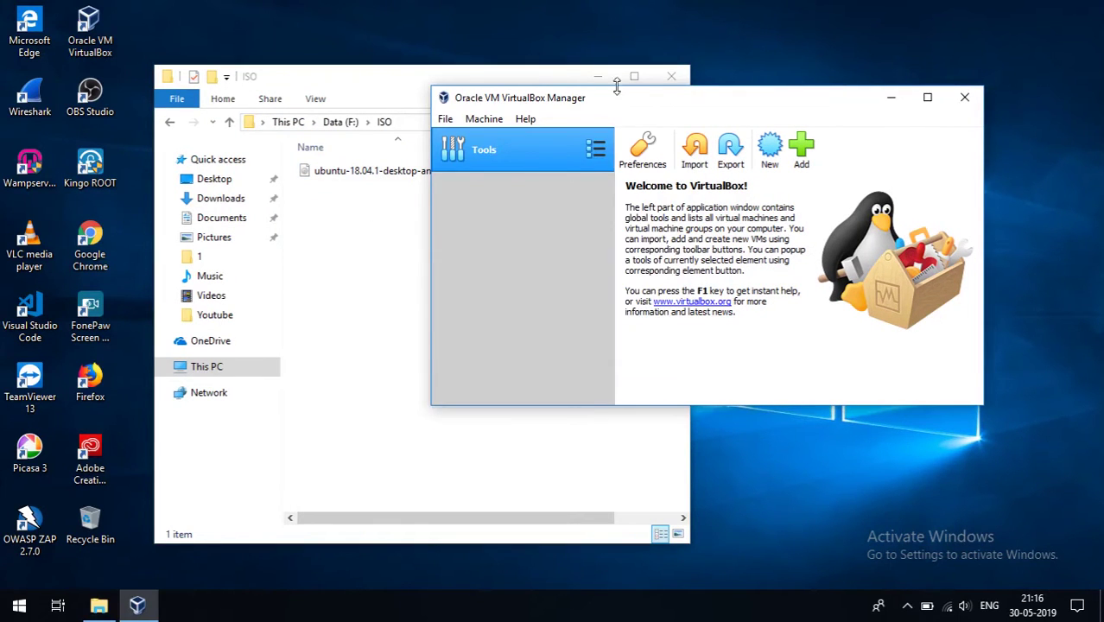
pyautogui.moveTo(544, 80); pyautogui.dragTo(452, 81)
pyautogui.click(679, 106)
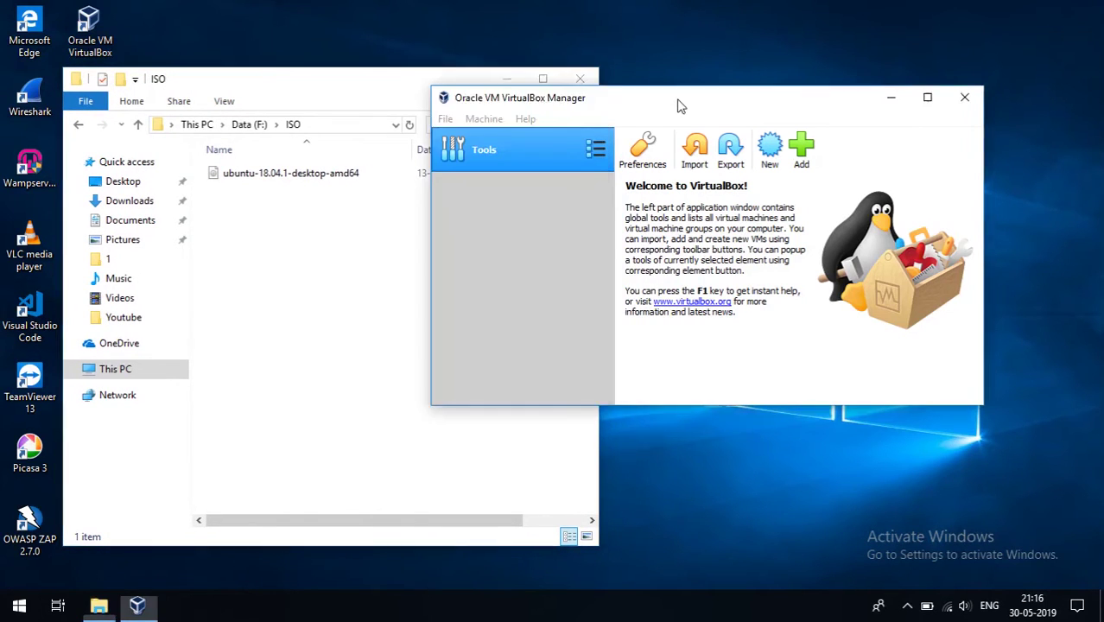
pyautogui.moveTo(679, 105); pyautogui.dragTo(488, 121)
pyautogui.click(512, 77)
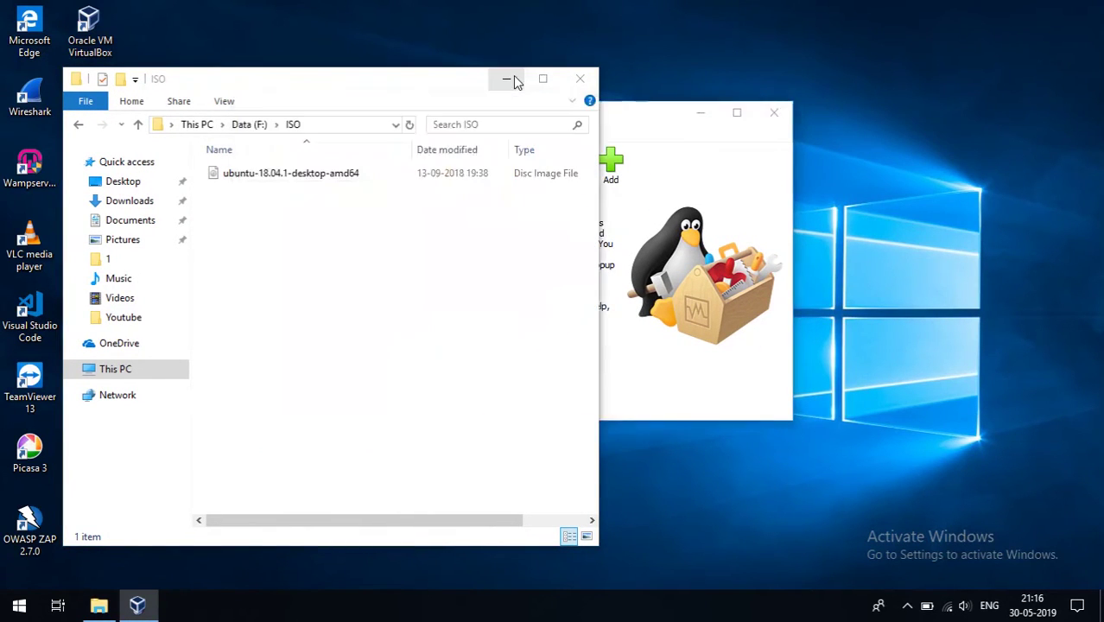
# Start a new virtual machine named ubuntu and browse to F:\virtualbox as the location for its machine folder
pyautogui.click(581, 175)
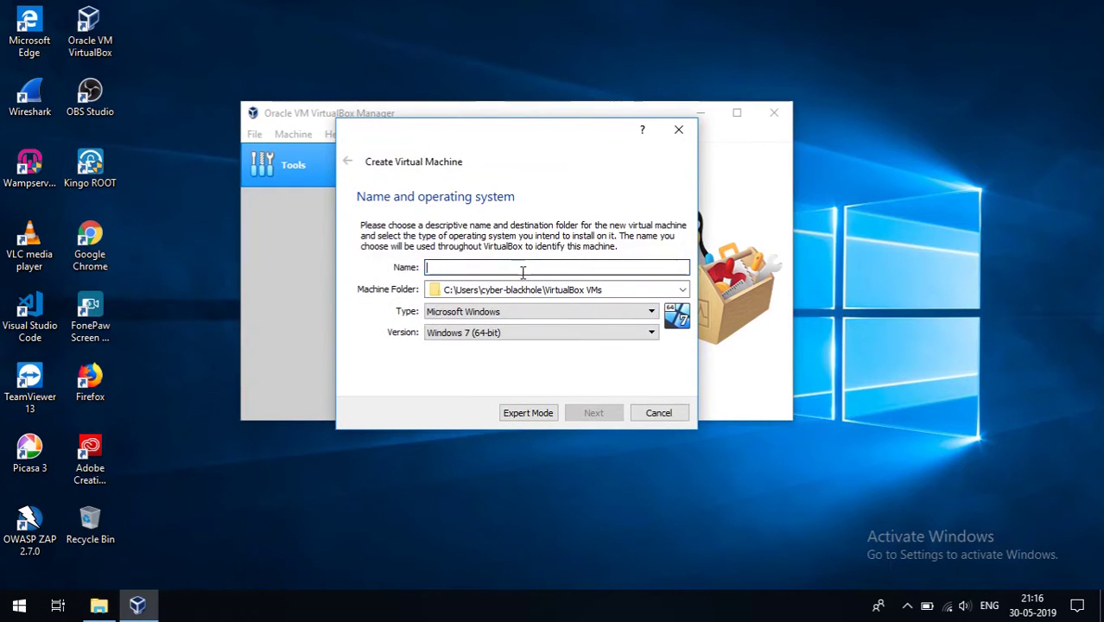
pyautogui.write('ubuntu')
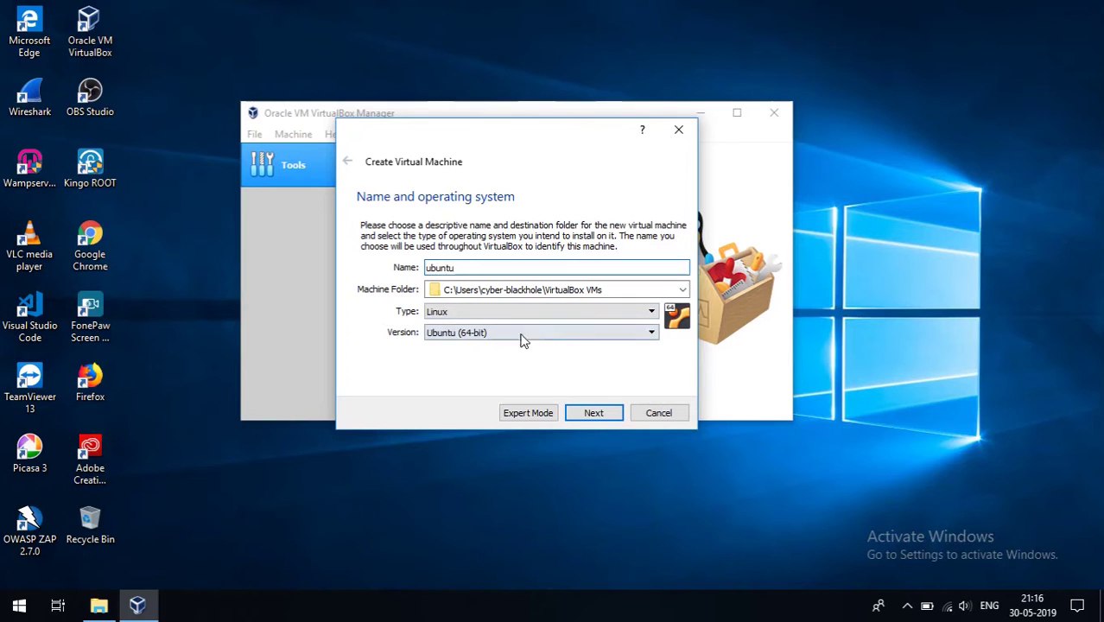
pyautogui.click(682, 290)
pyautogui.click(605, 318)
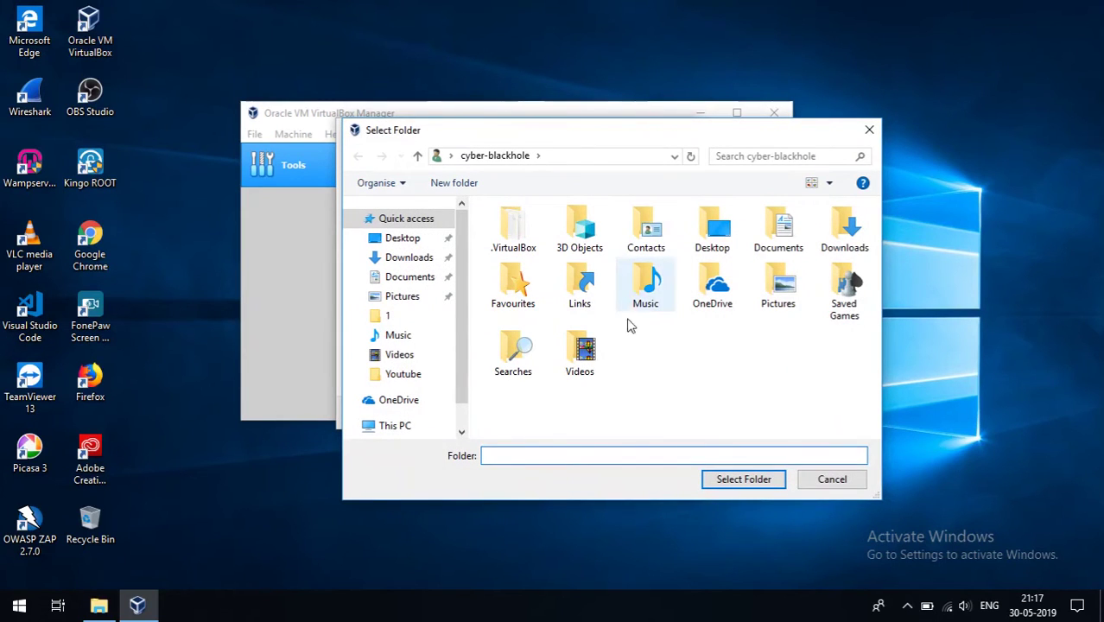
pyautogui.scroll(-1, 415, 369)
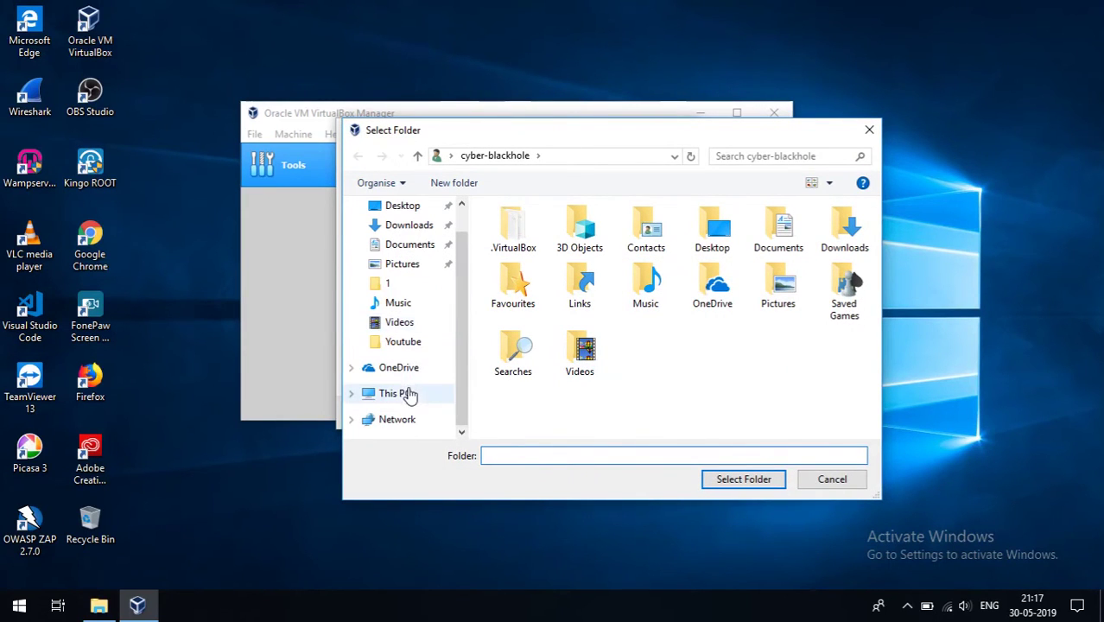
pyautogui.click(408, 393)
pyautogui.scroll(-5, 652, 367)
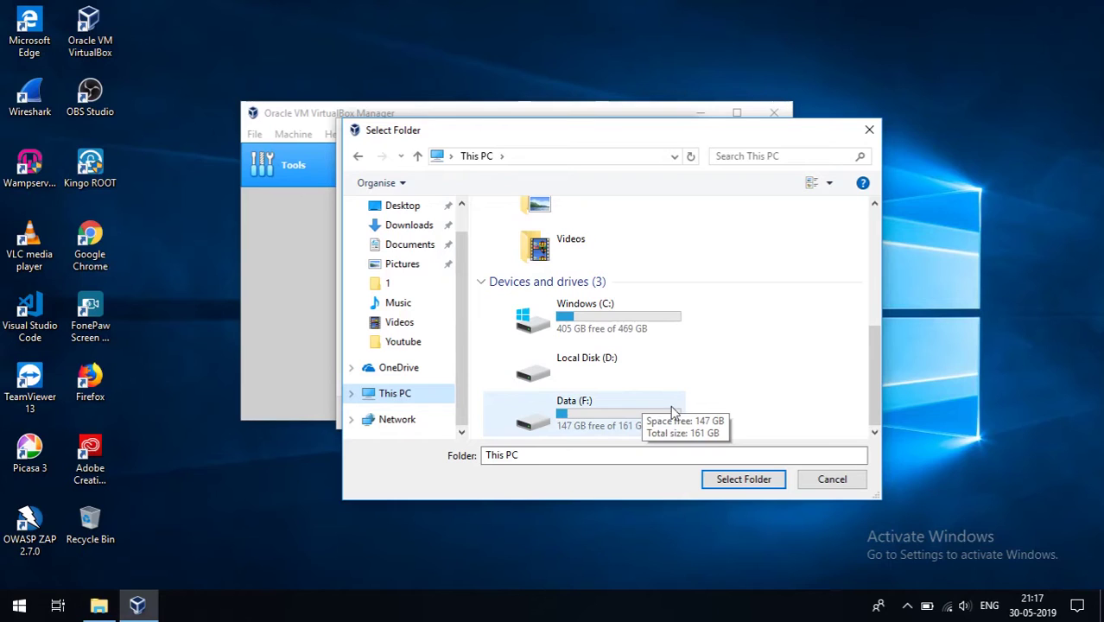
pyautogui.doubleClick(647, 423)
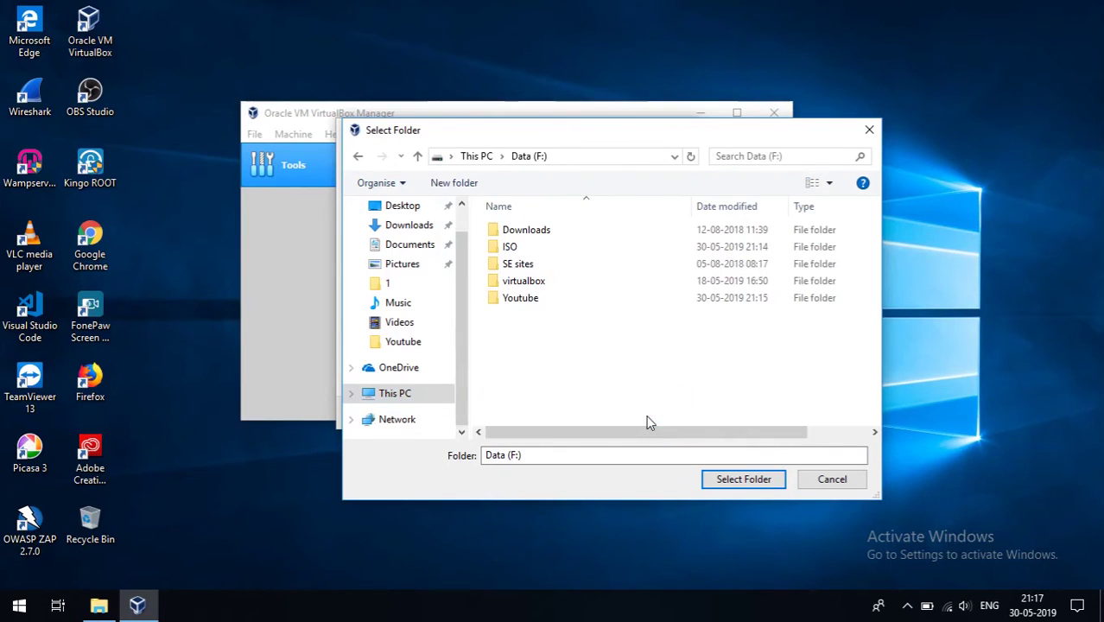
pyautogui.click(539, 285)
pyautogui.doubleClick(542, 288)
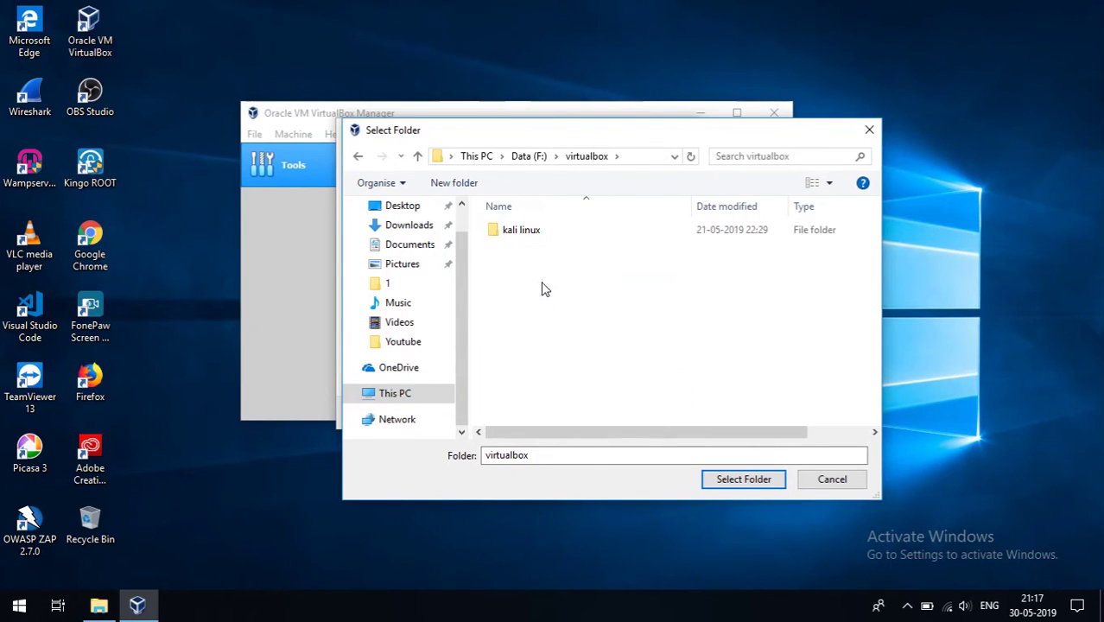
# Create a folder named ubuntu inside virtualbox, choose it as the machine folder and accept the Linux, Ubuntu (64-bit) settings
pyautogui.click(467, 182)
pyautogui.write('ubuntu')
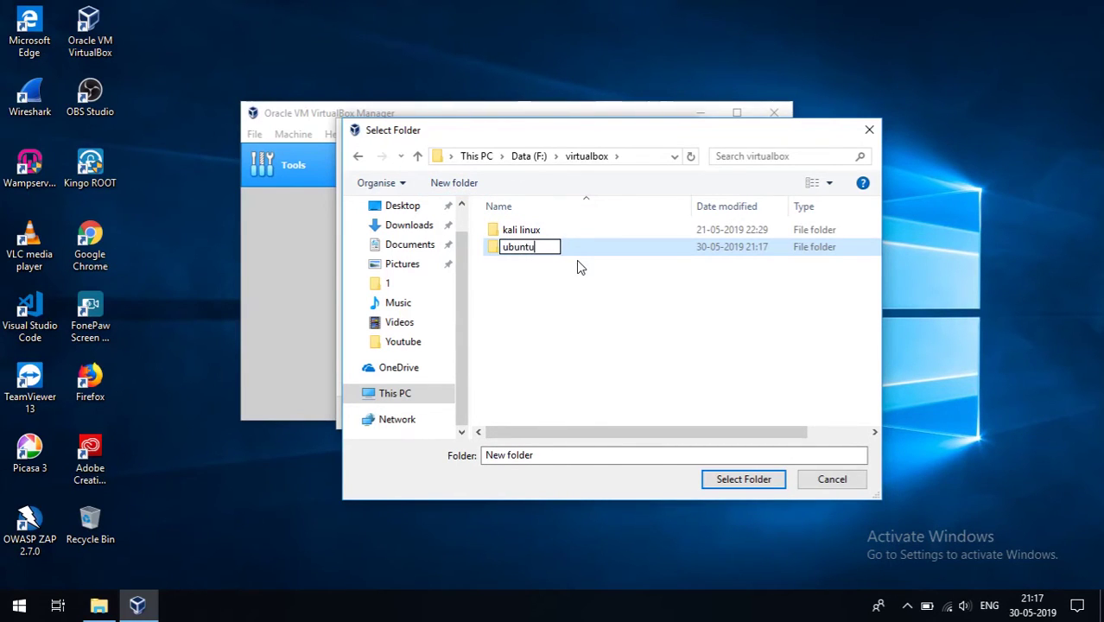
pyautogui.press('Return')
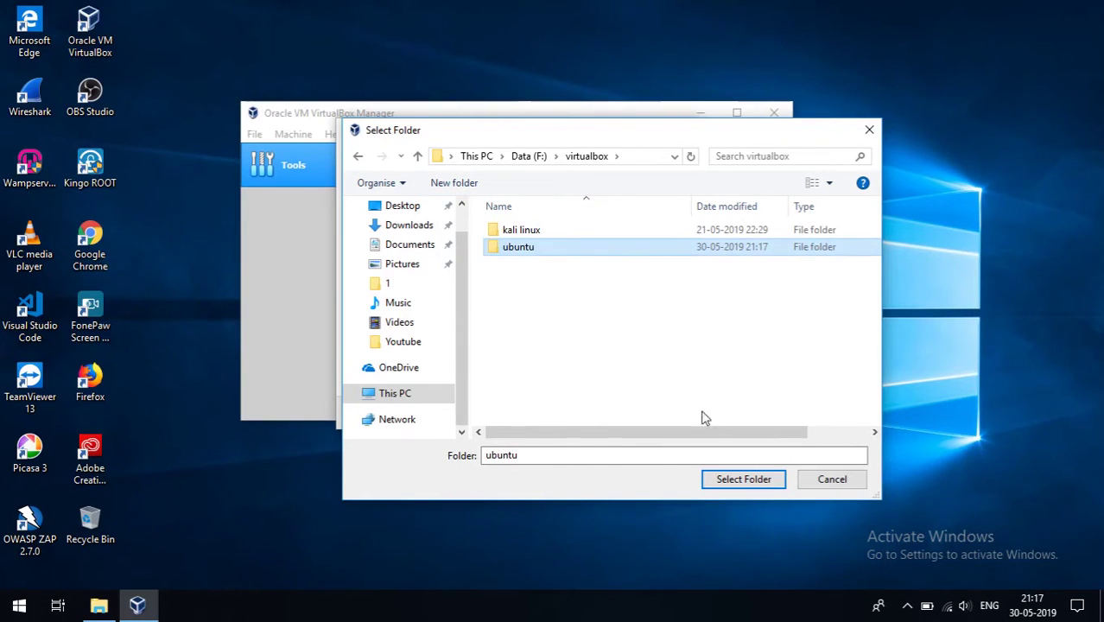
pyautogui.click(717, 479)
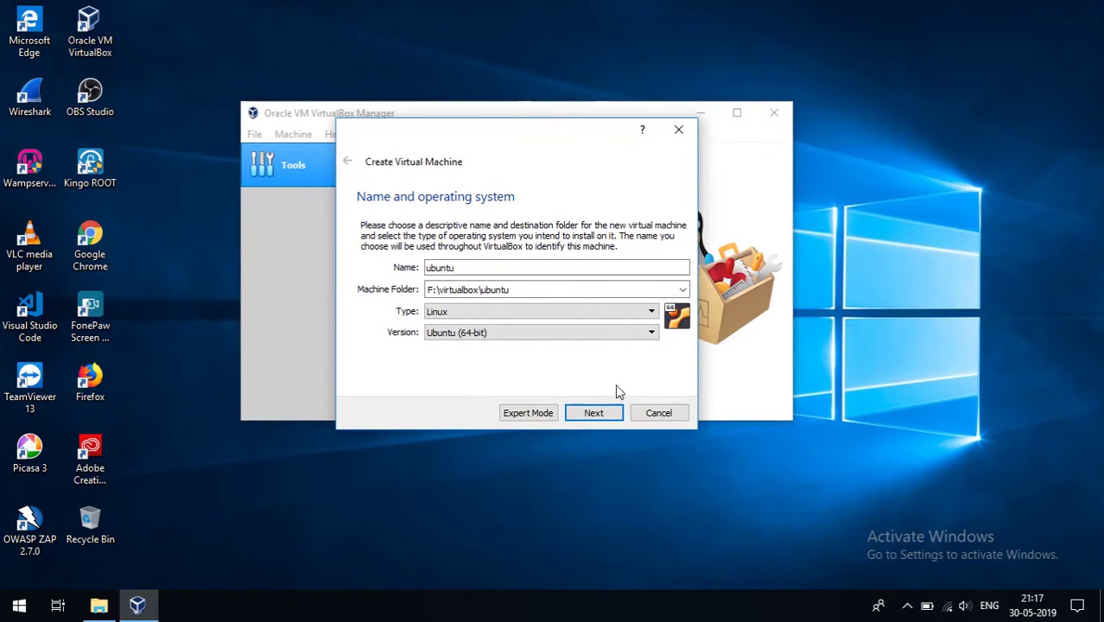
pyautogui.click(594, 413)
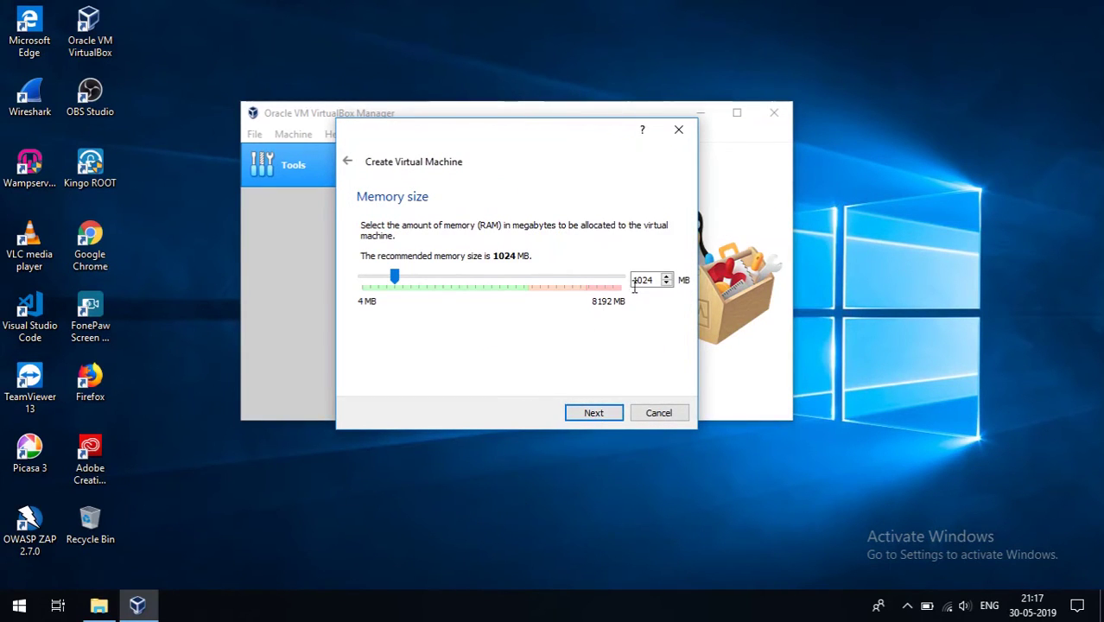
# Set the virtual machine's memory size to 4096 MB and continue to the hard disk options
pyautogui.doubleClick(640, 280)
pyautogui.click(640, 282)
pyautogui.write('4096')
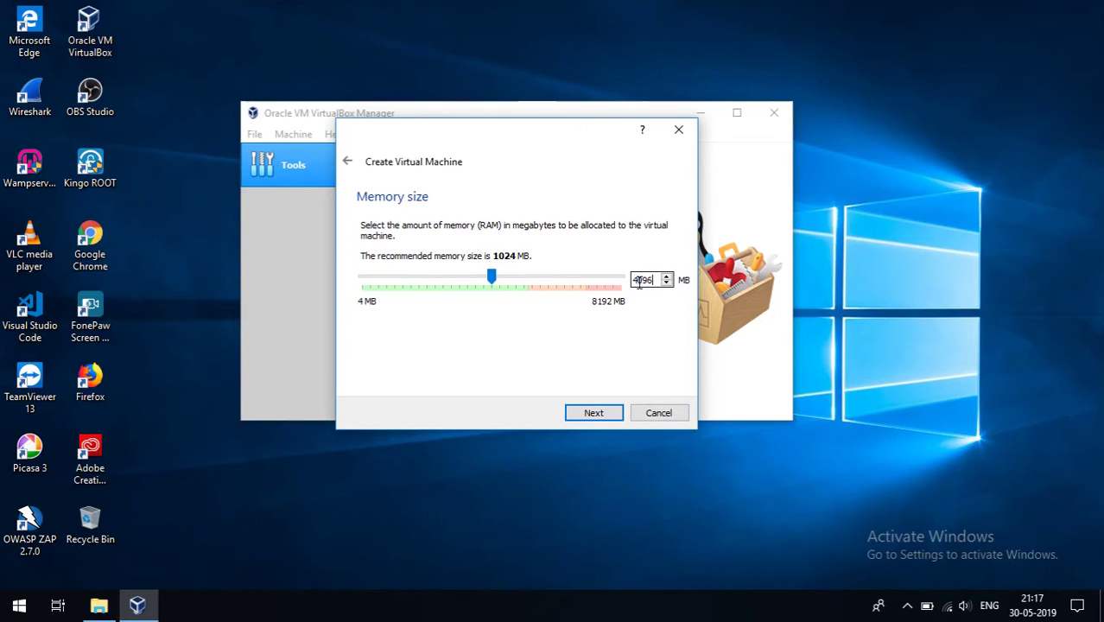
pyautogui.click(600, 411)
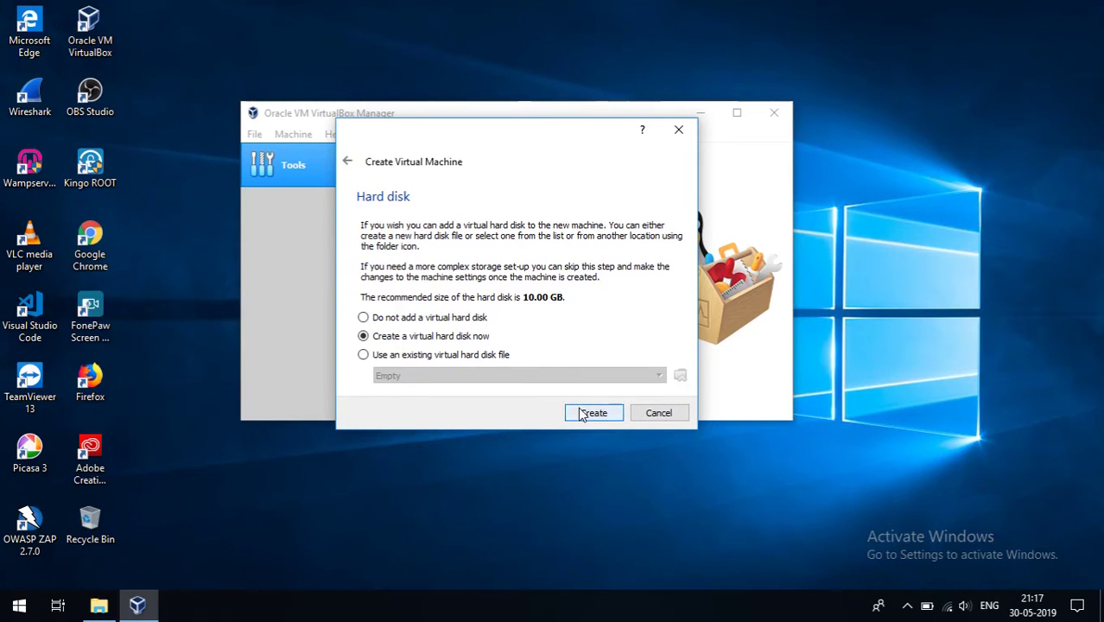
# Choose to create a new virtual hard disk as a VDI file with dynamically allocated storage
pyautogui.click(581, 414)
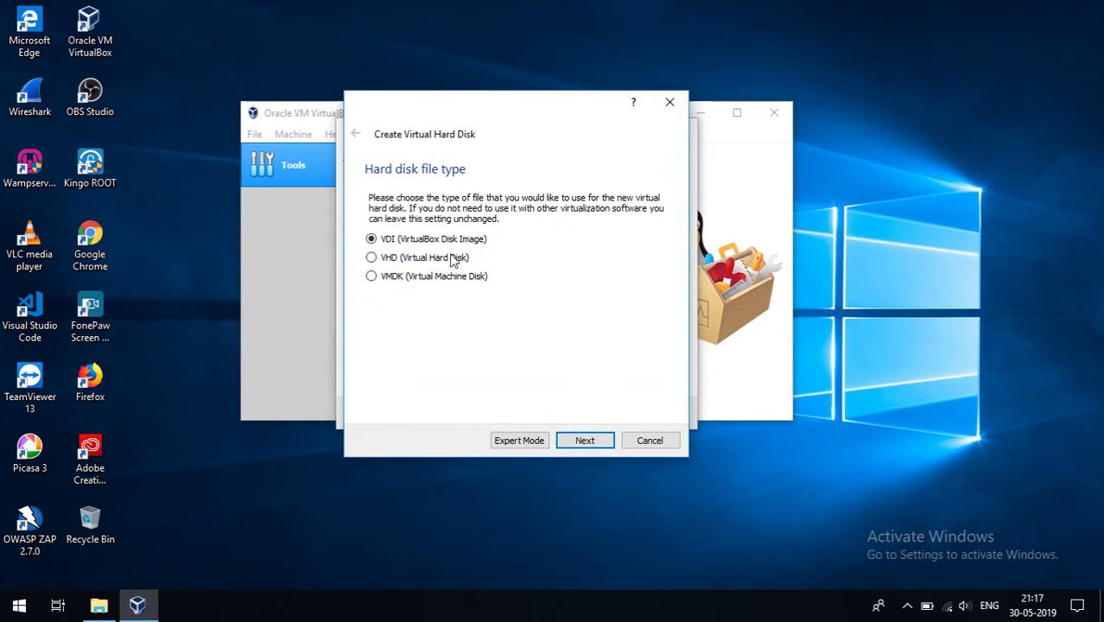
pyautogui.click(604, 441)
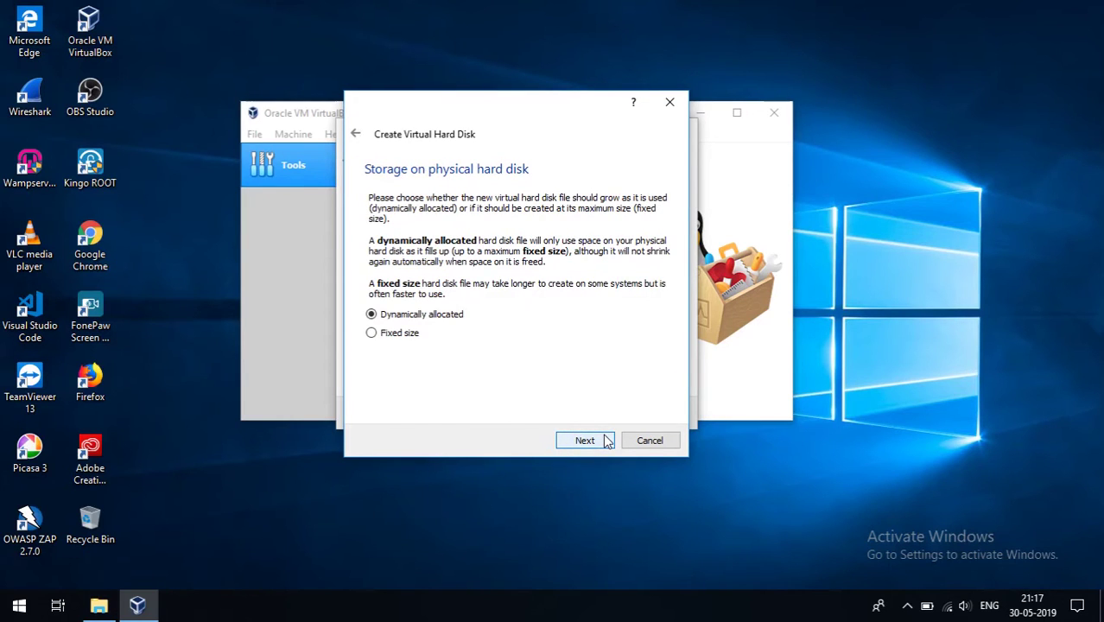
pyautogui.click(605, 441)
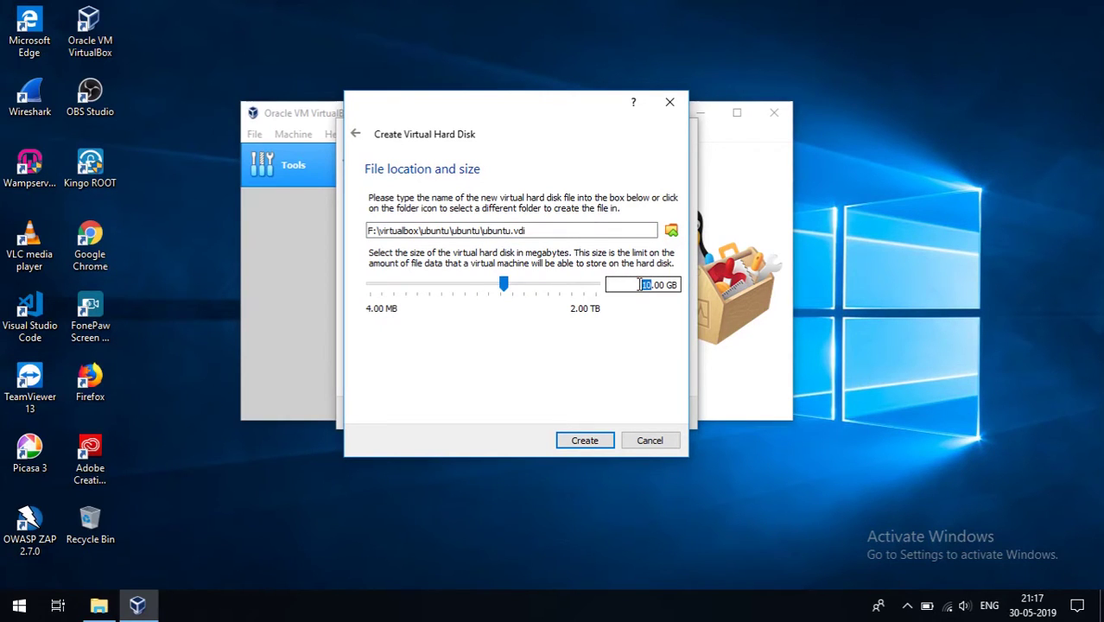
# Set the virtual hard disk size to 50 GB, create it, and enlarge the VirtualBox Manager window
pyautogui.write('40')
pyautogui.press('BackSpace')
pyautogui.write('5')
pyautogui.click(585, 441)
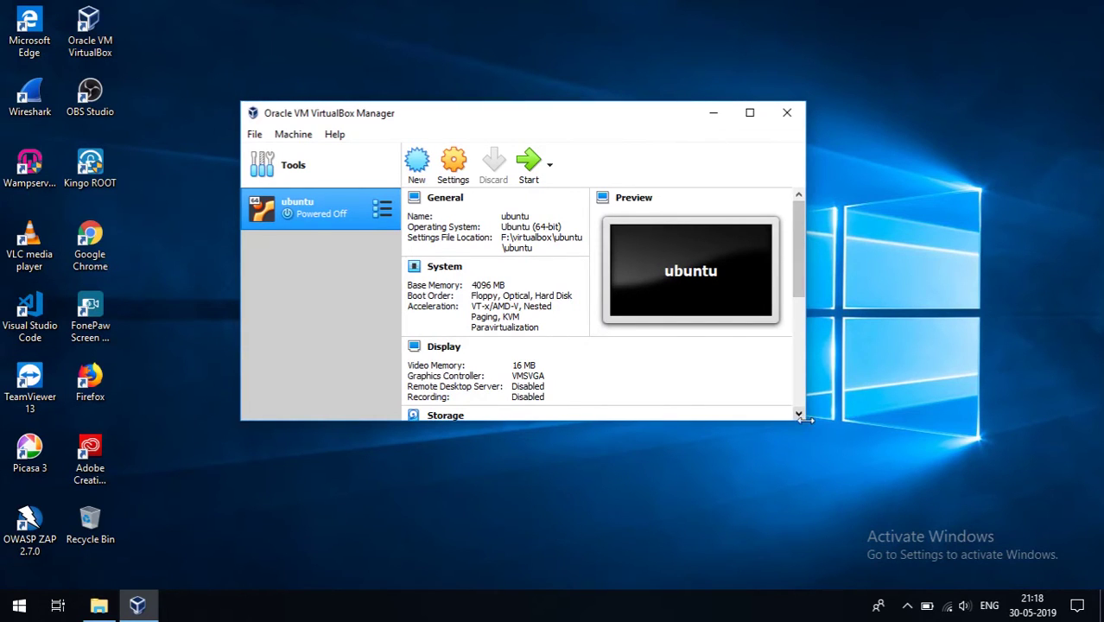
pyautogui.moveTo(803, 422); pyautogui.dragTo(901, 560)
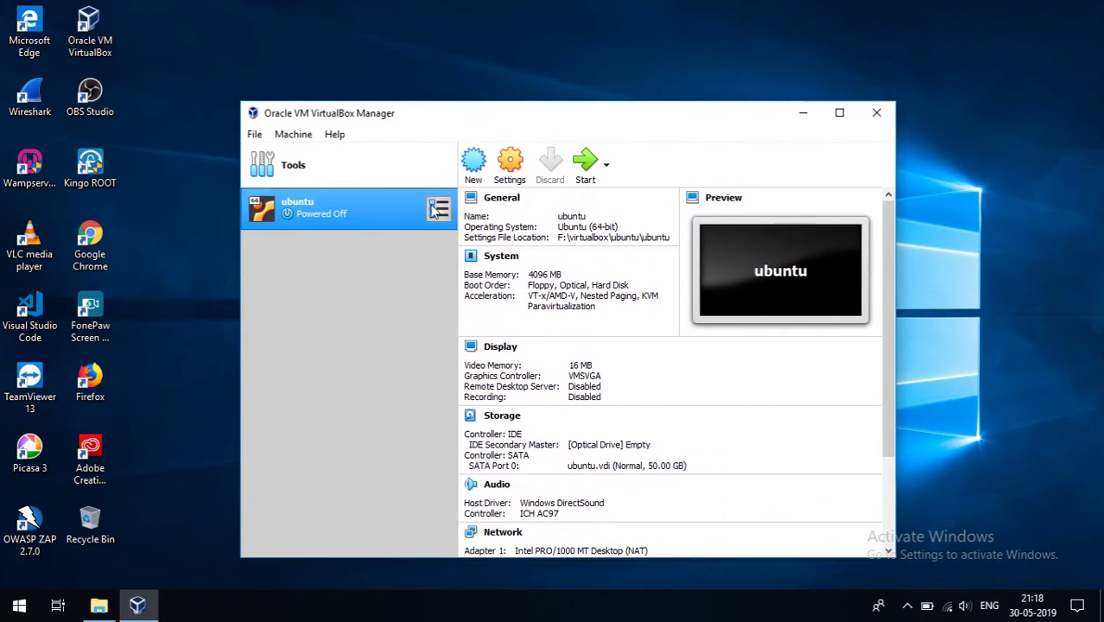
# In the ubuntu machine's settings, set the processor count to 2 and the video memory to 128 MB
pyautogui.click(517, 179)
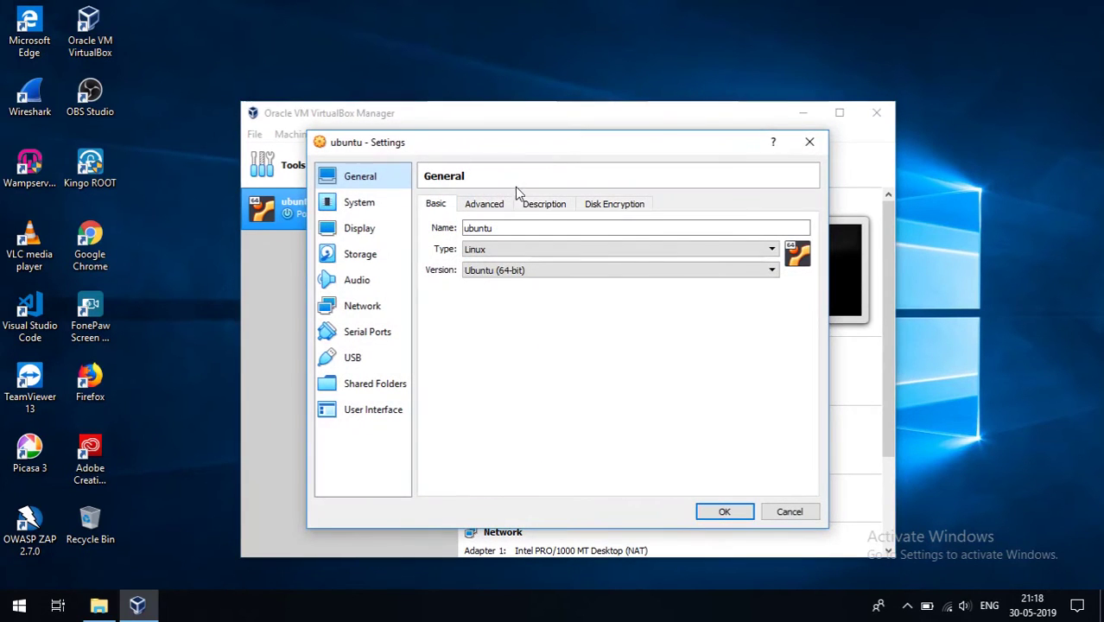
pyautogui.click(499, 211)
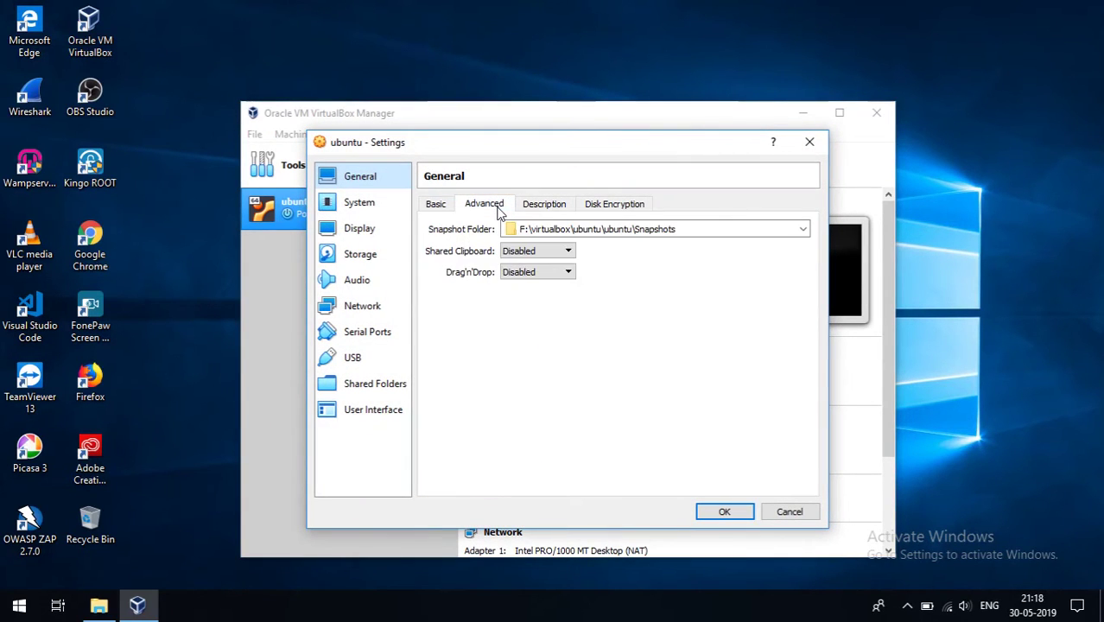
pyautogui.click(556, 211)
pyautogui.click(377, 202)
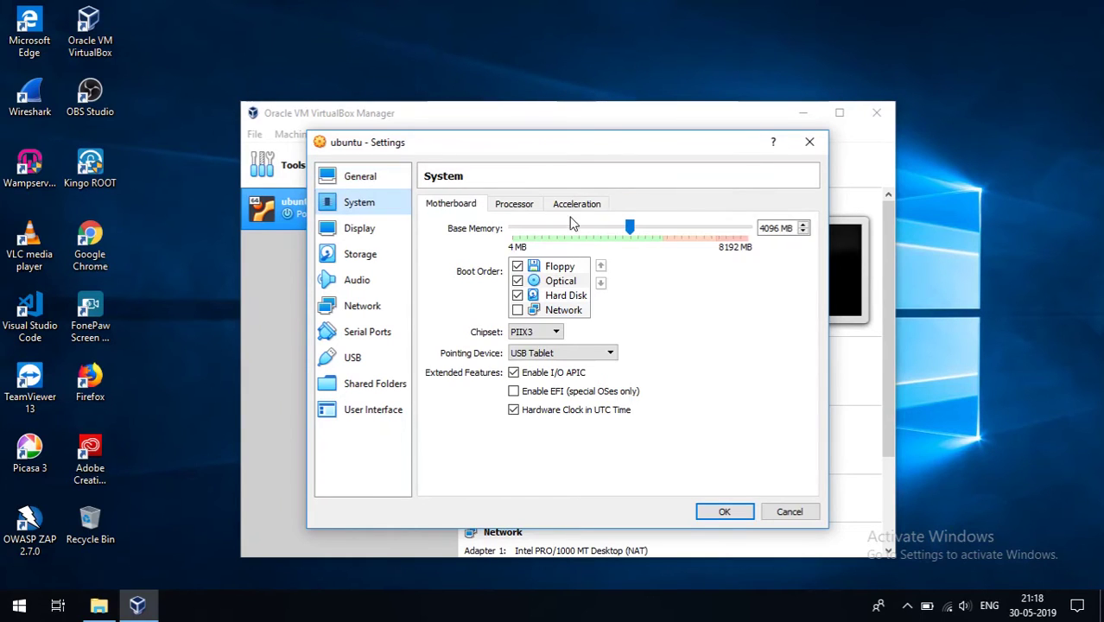
pyautogui.click(527, 205)
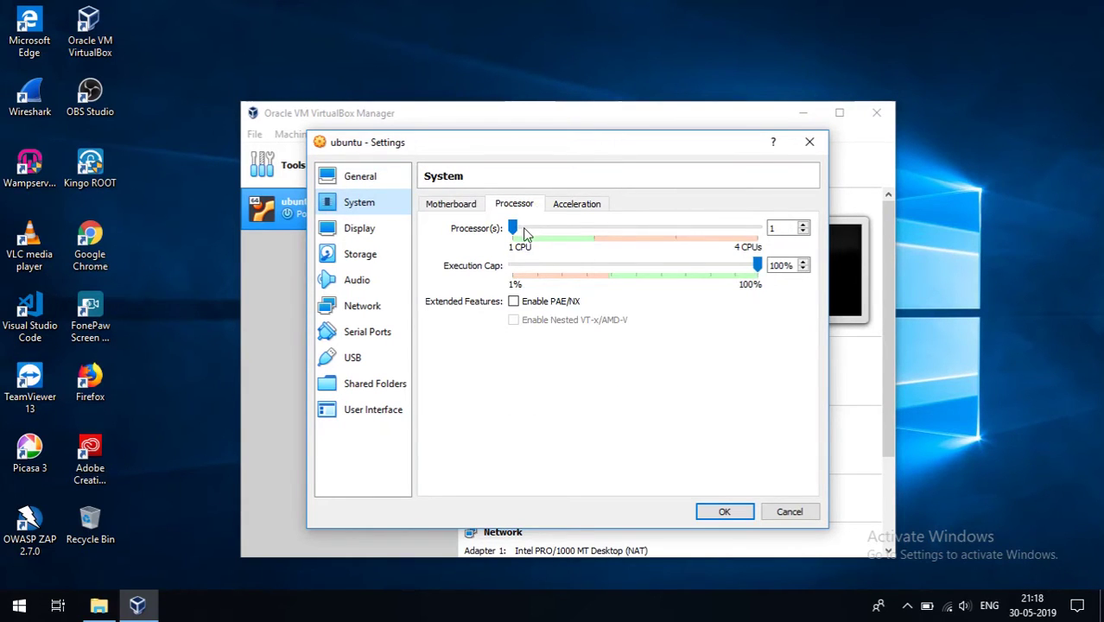
pyautogui.moveTo(513, 228); pyautogui.dragTo(590, 230)
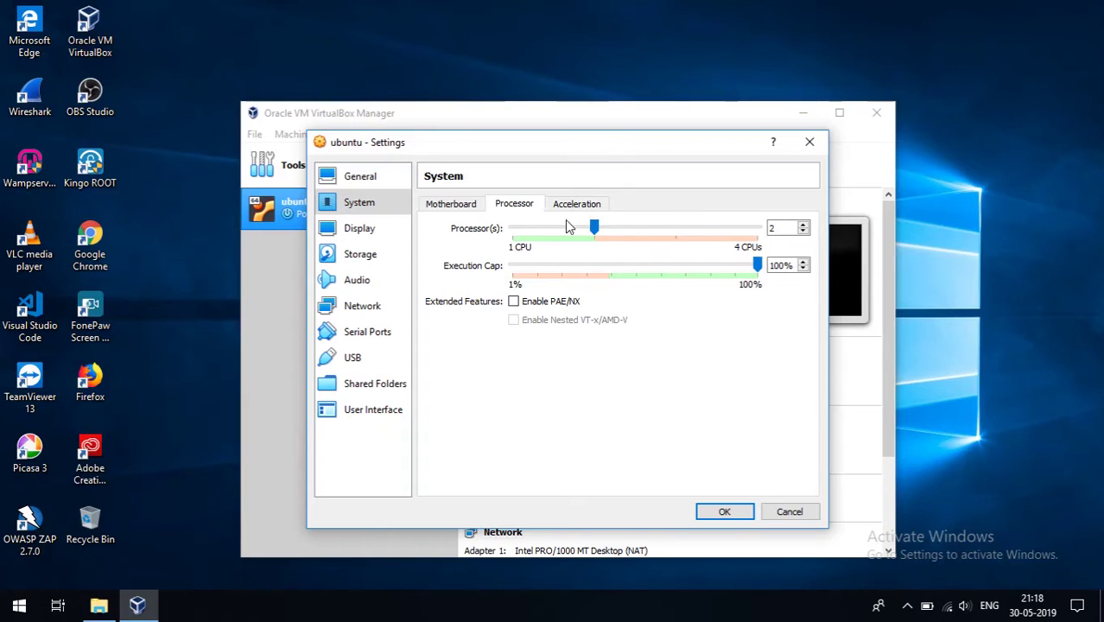
pyautogui.click(393, 234)
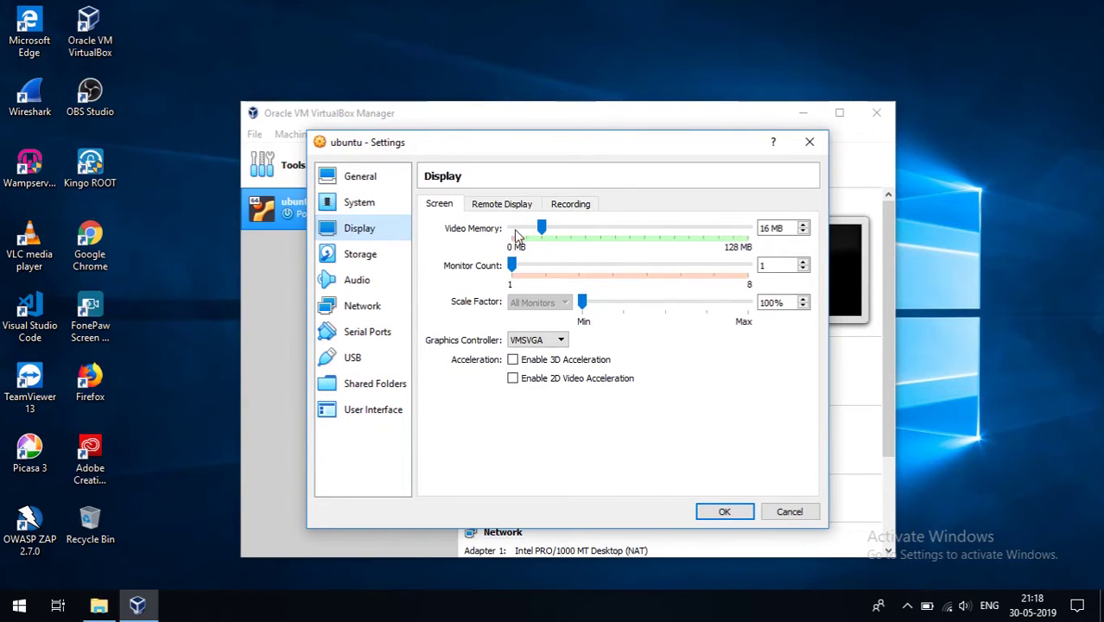
pyautogui.moveTo(540, 227); pyautogui.dragTo(778, 241)
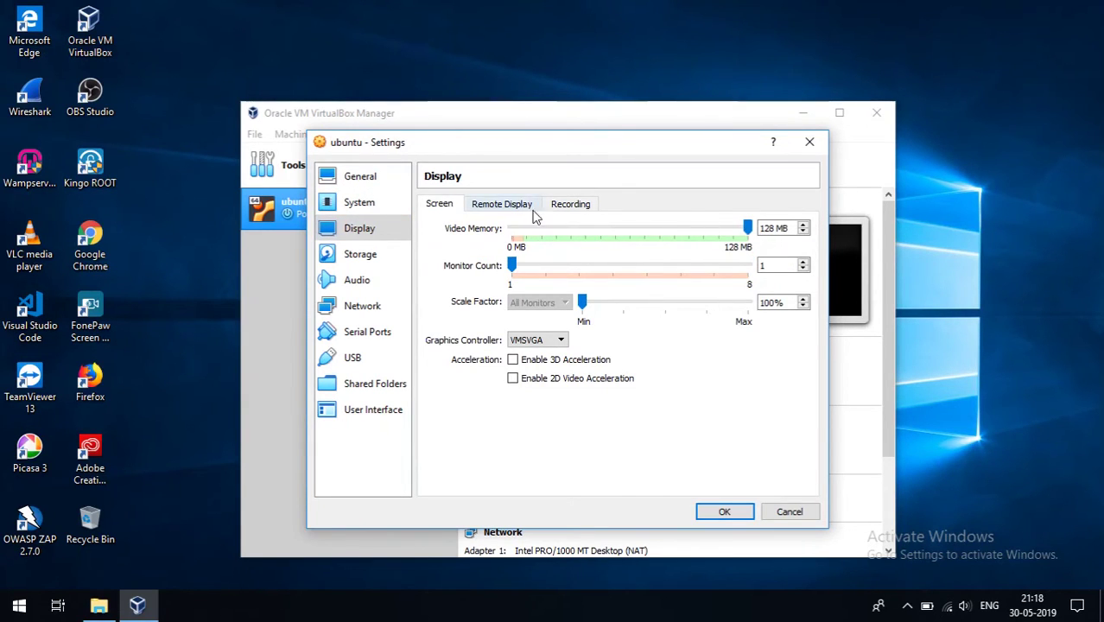
# Load the ubuntu-18.04.1-desktop-amd64 image from the ISO folder on Data (F:) into the empty IDE optical drive
pyautogui.click(389, 257)
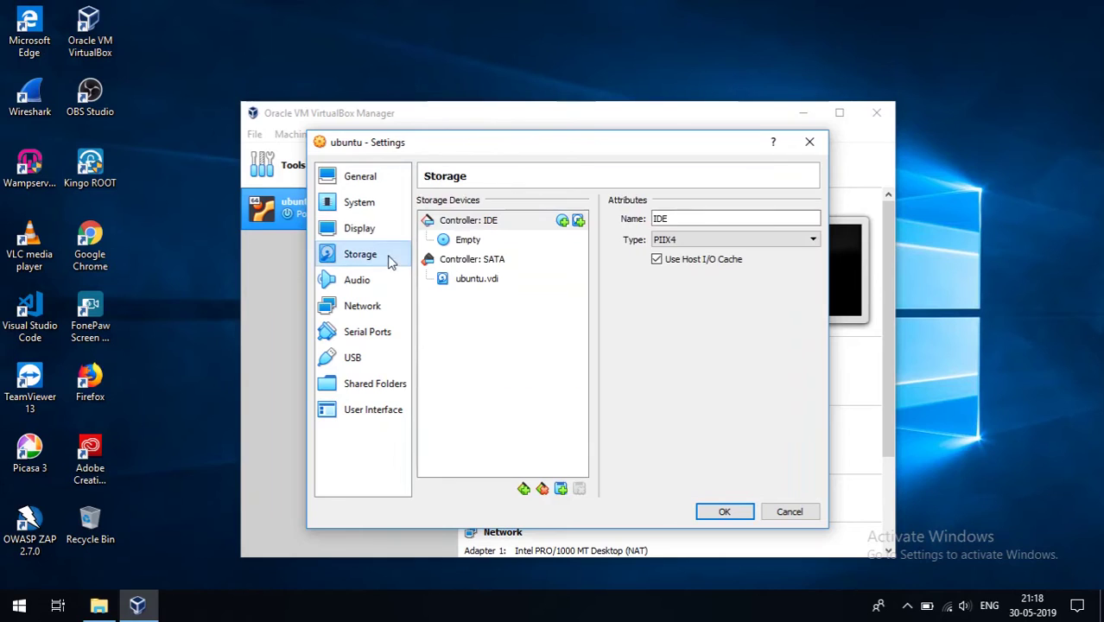
pyautogui.click(476, 242)
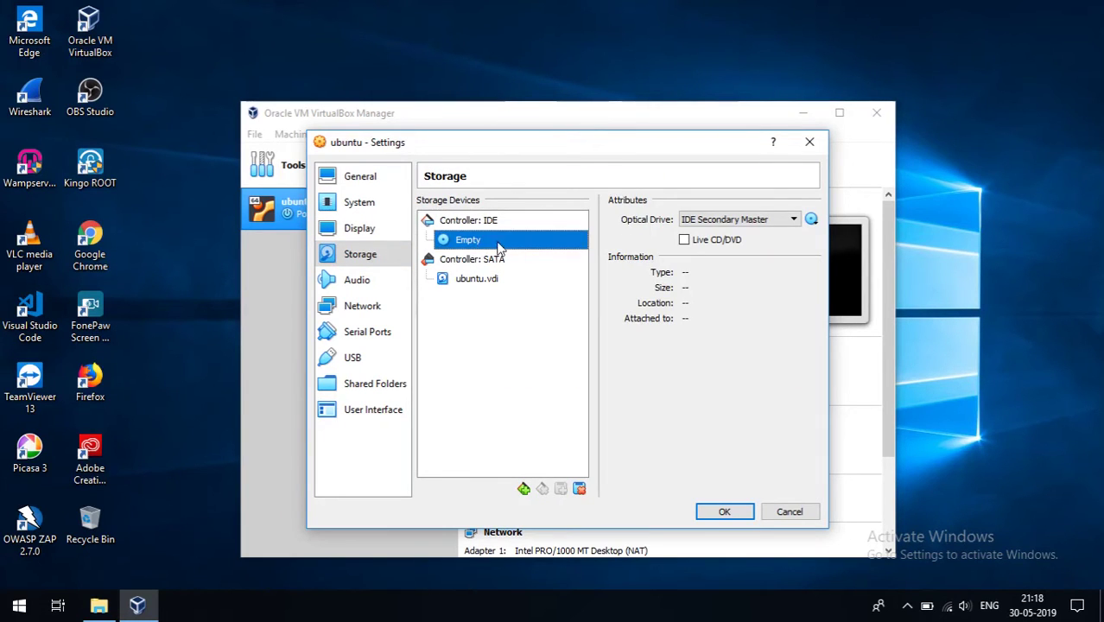
pyautogui.click(811, 219)
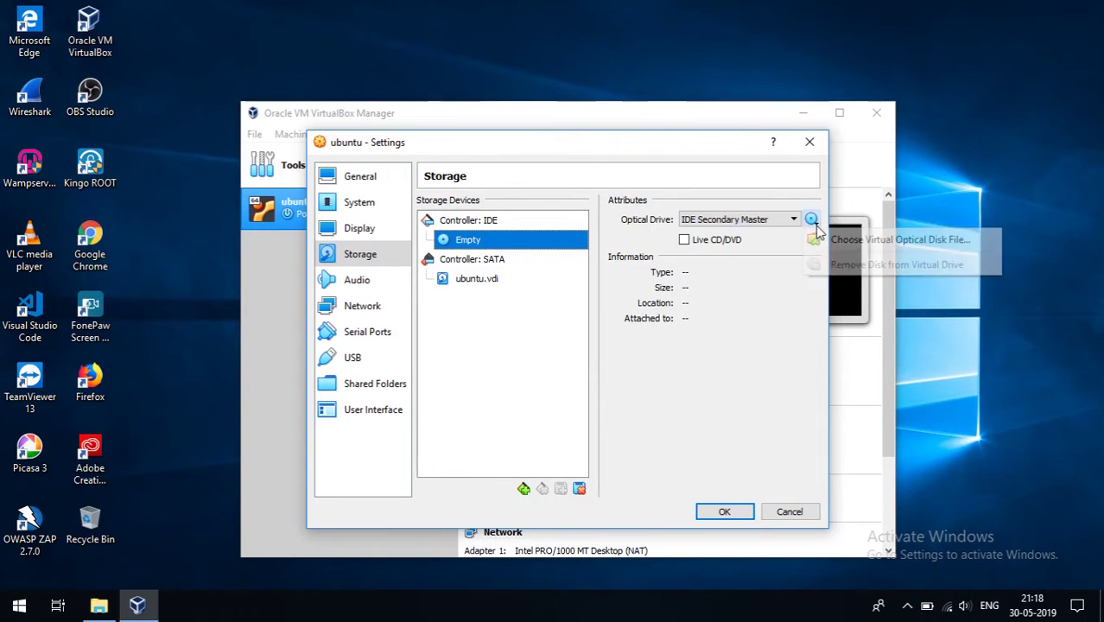
pyautogui.click(838, 245)
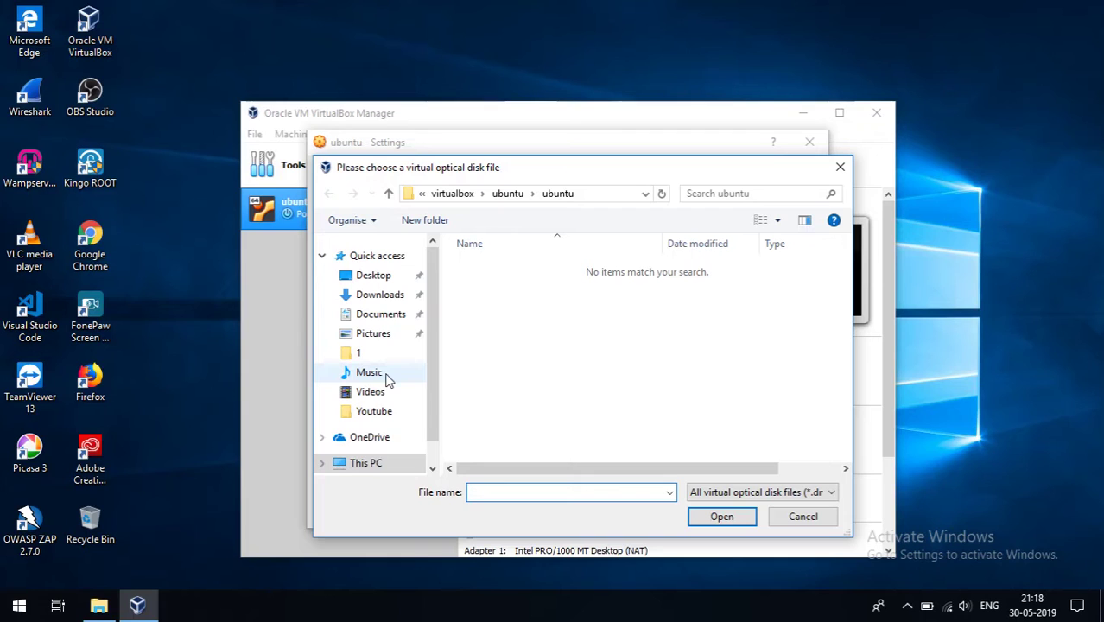
pyautogui.scroll(-1, 387, 375)
pyautogui.click(367, 430)
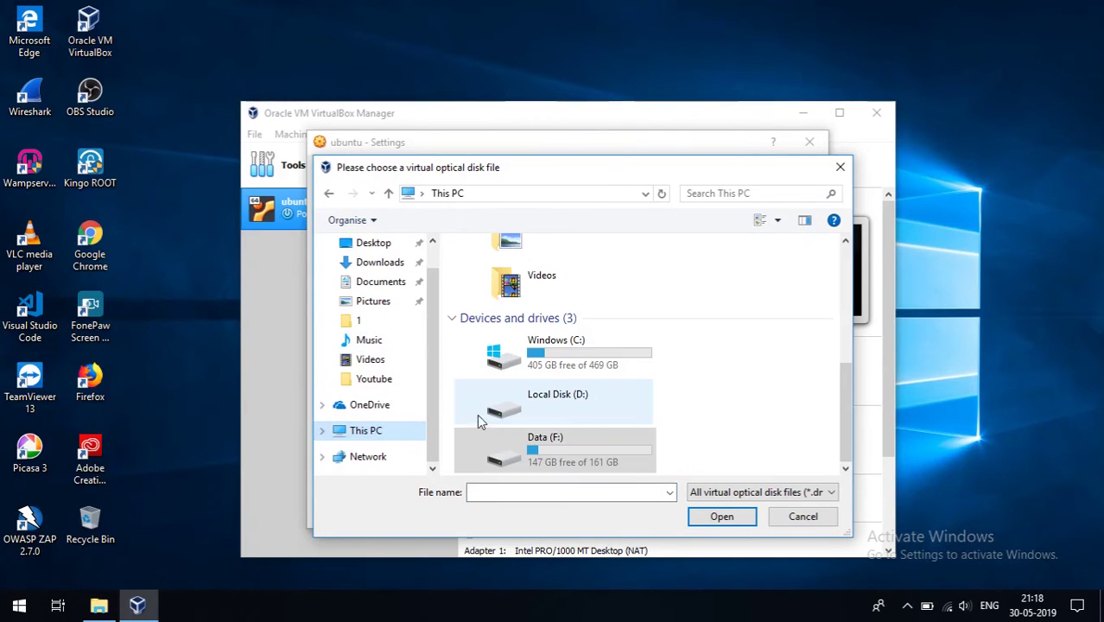
pyautogui.doubleClick(599, 441)
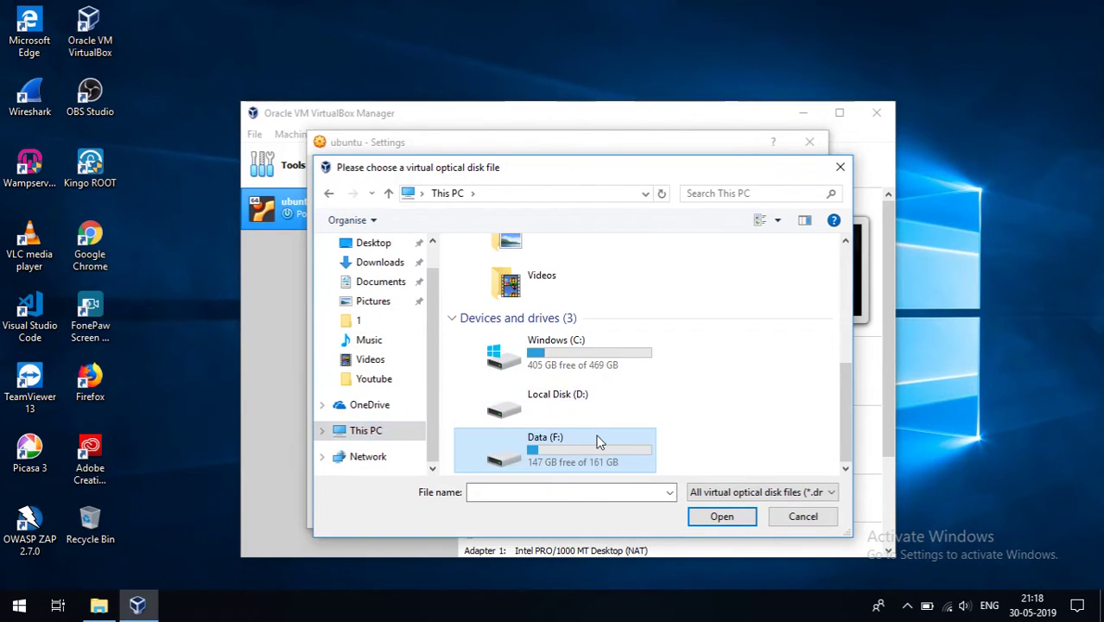
pyautogui.doubleClick(481, 284)
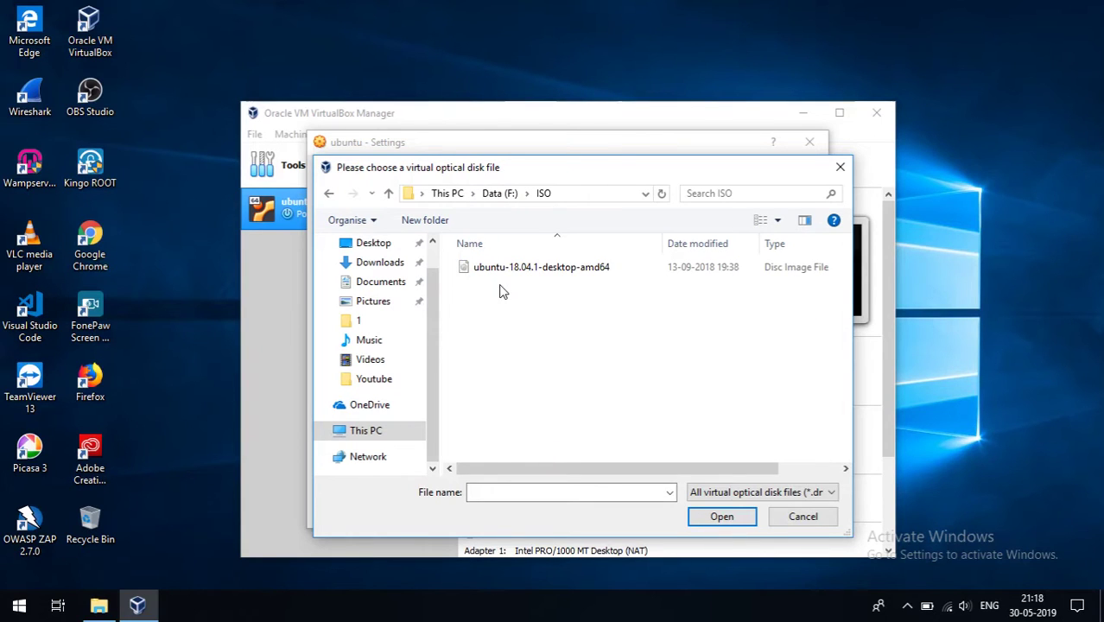
pyautogui.doubleClick(508, 272)
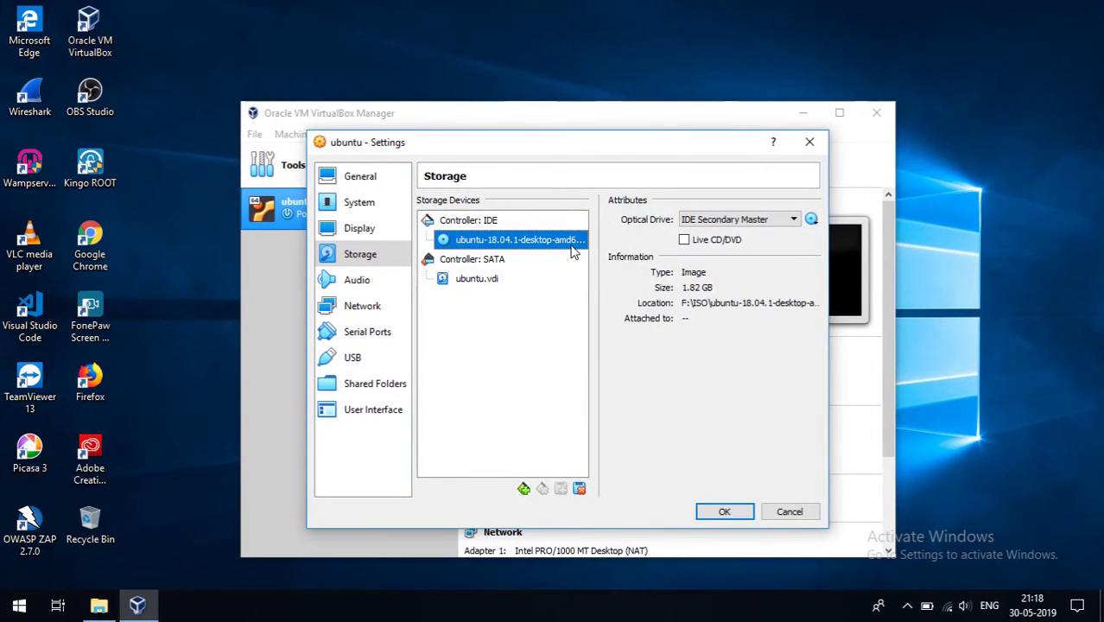
# Keep network Adapter 1 attached to NAT and accept the machine's settings
pyautogui.click(363, 307)
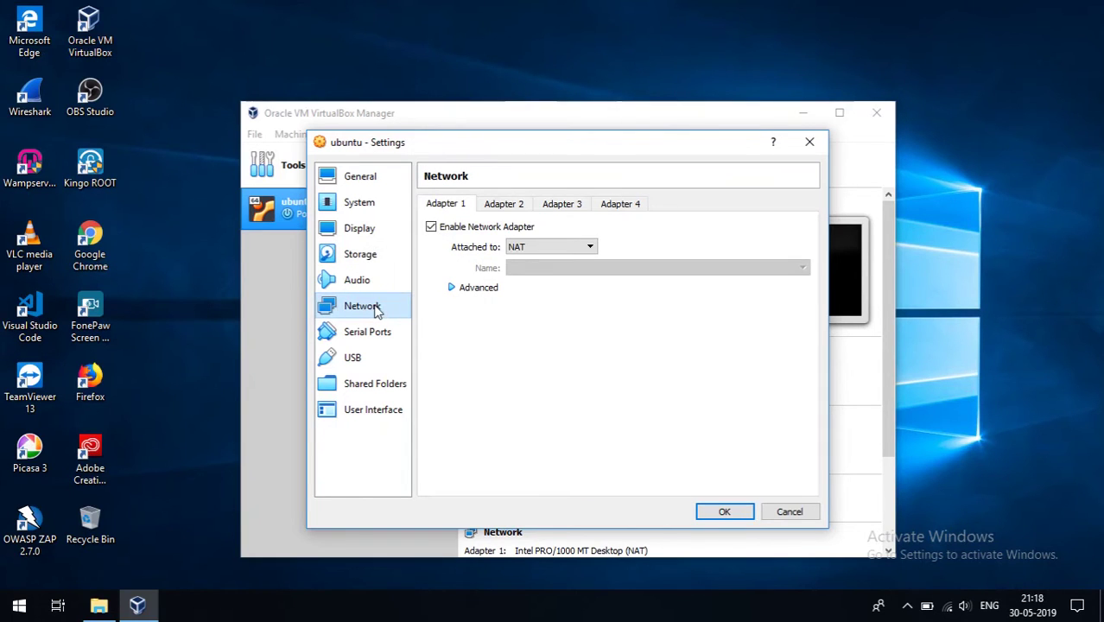
pyautogui.click(555, 247)
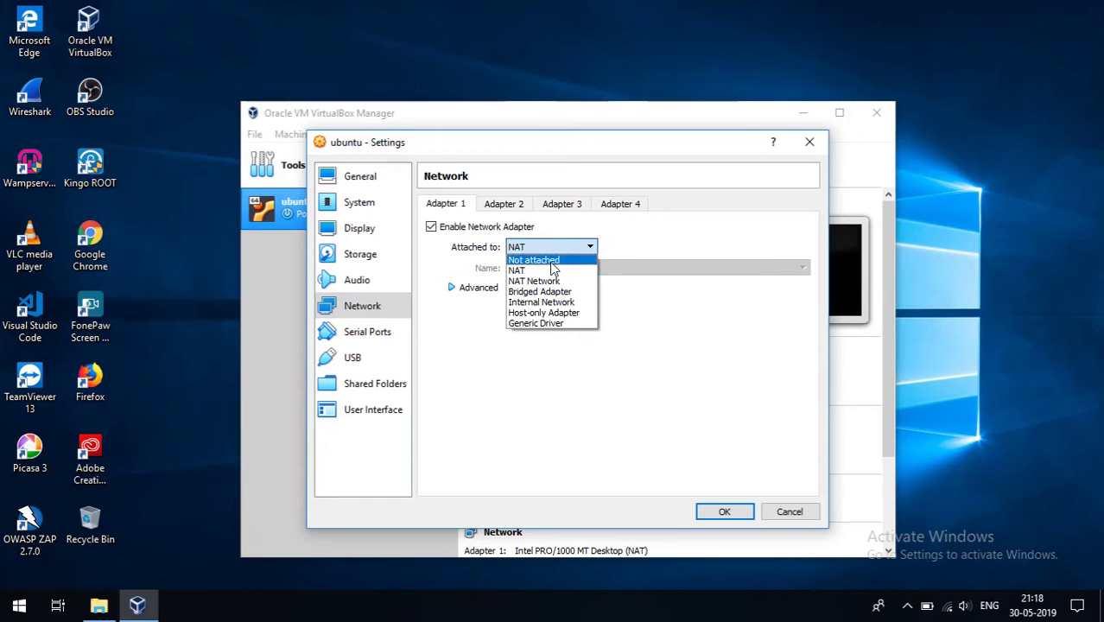
pyautogui.click(552, 272)
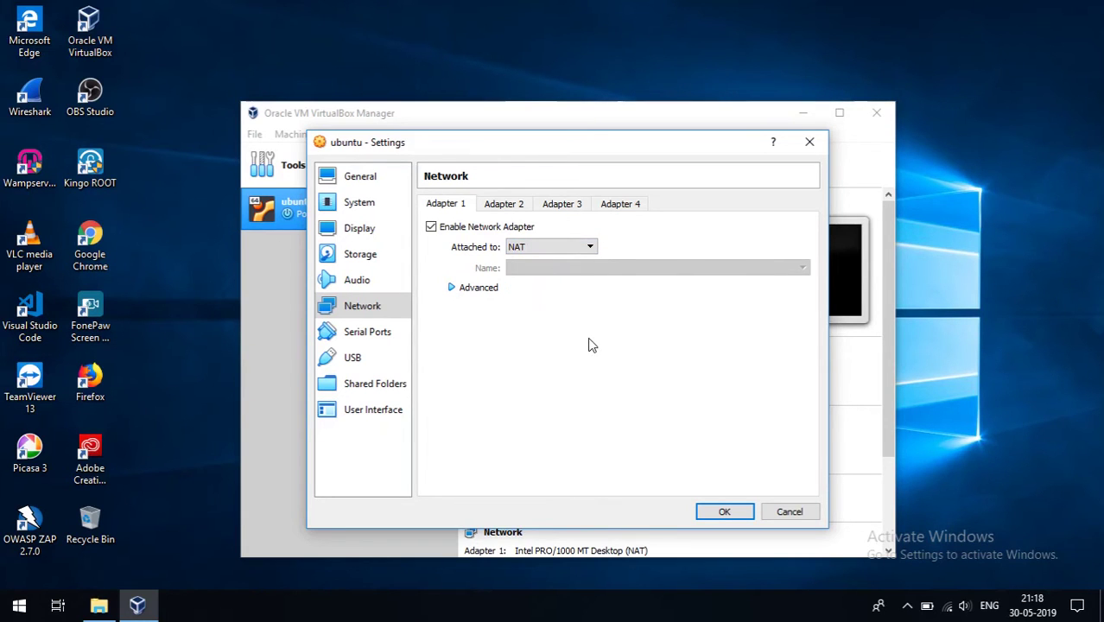
pyautogui.click(722, 512)
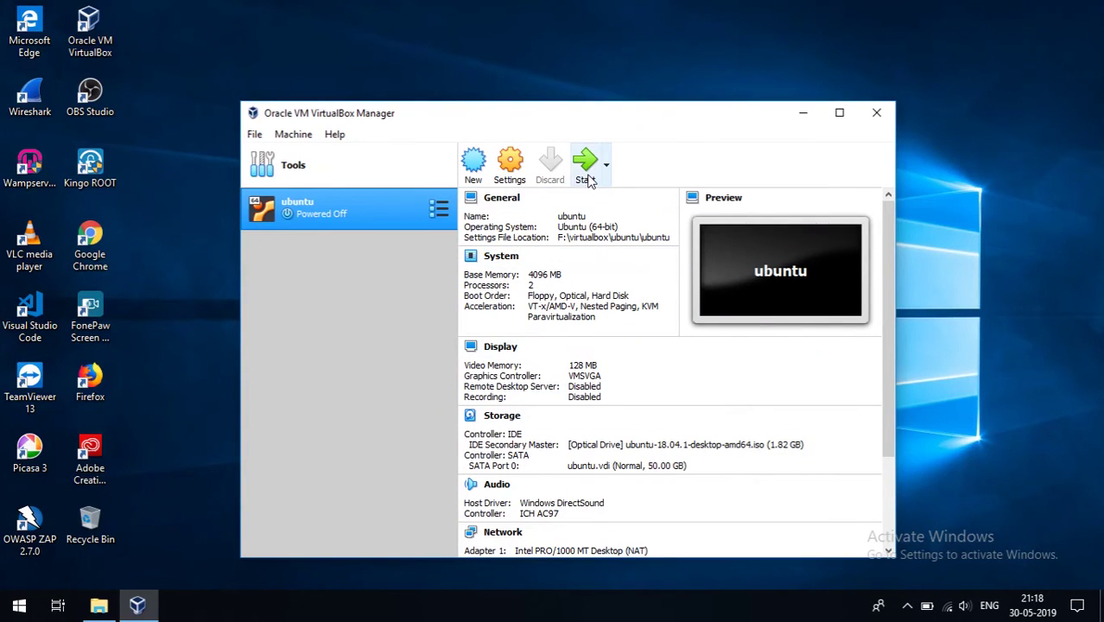
# Start the ubuntu virtual machine, minimize the VirtualBox Manager and maximize the running machine's window
pyautogui.click(588, 173)
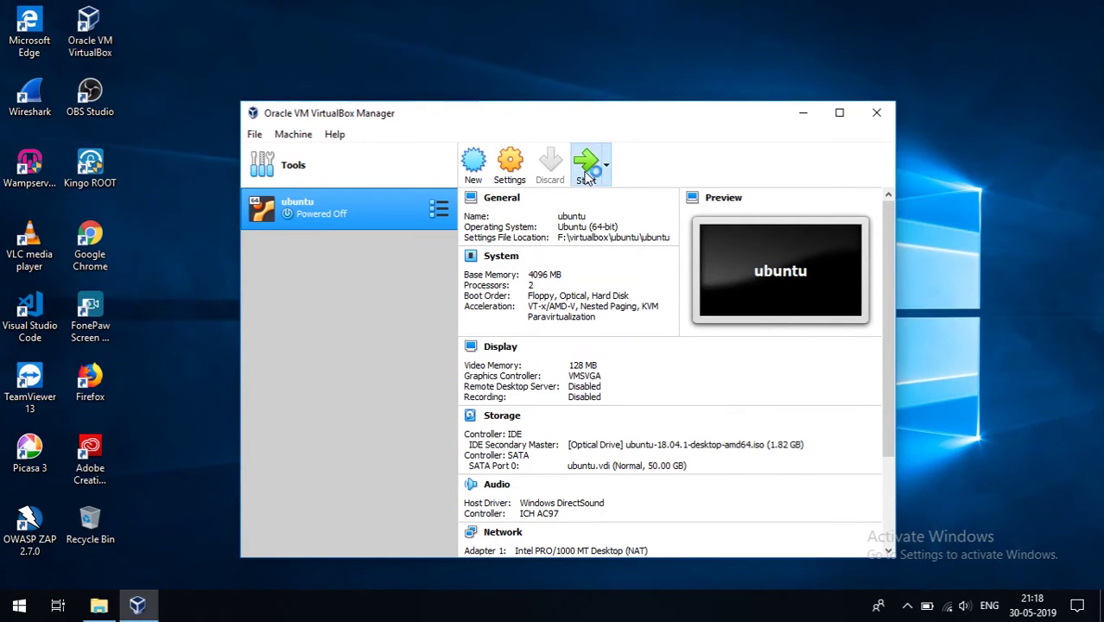
pyautogui.click(807, 115)
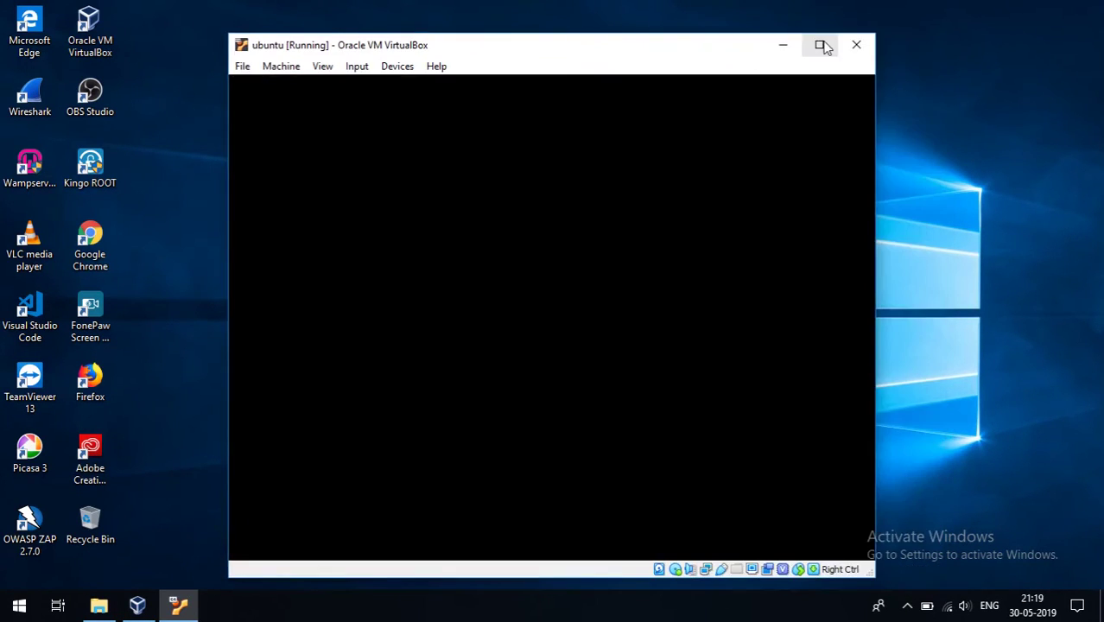
pyautogui.click(820, 44)
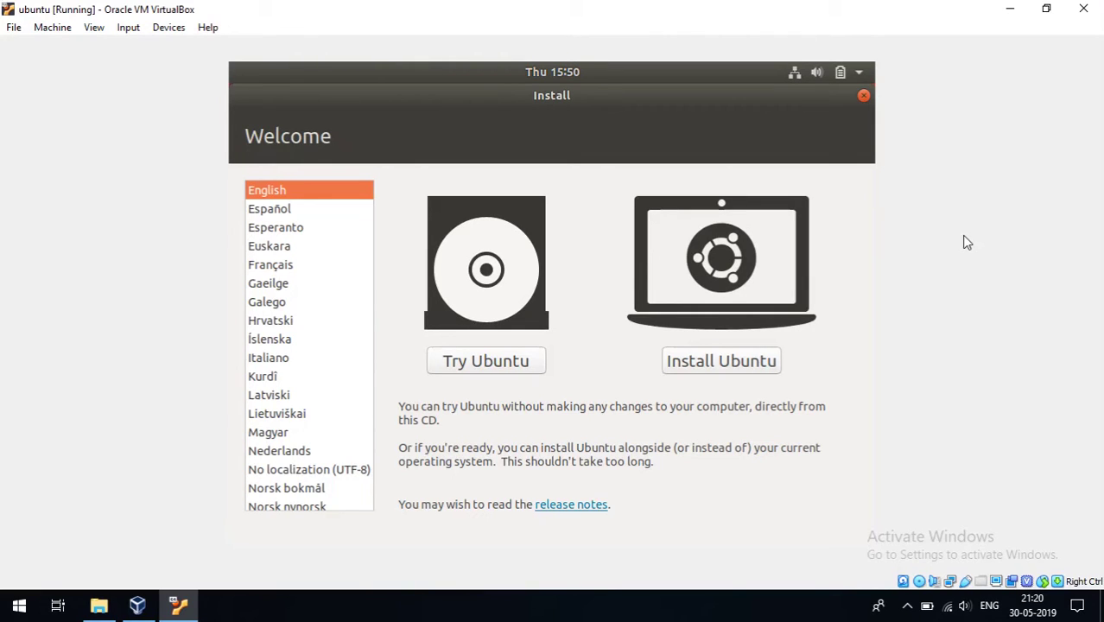
# Begin installing Ubuntu in English and accept the English (US) keyboard layout
pyautogui.click(720, 363)
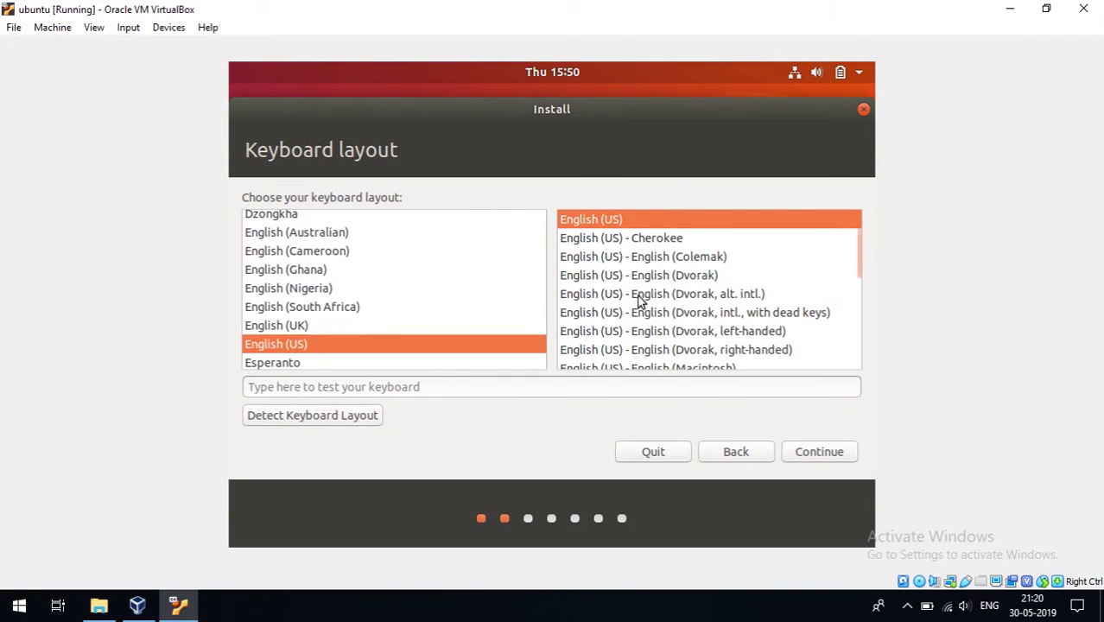
pyautogui.click(801, 454)
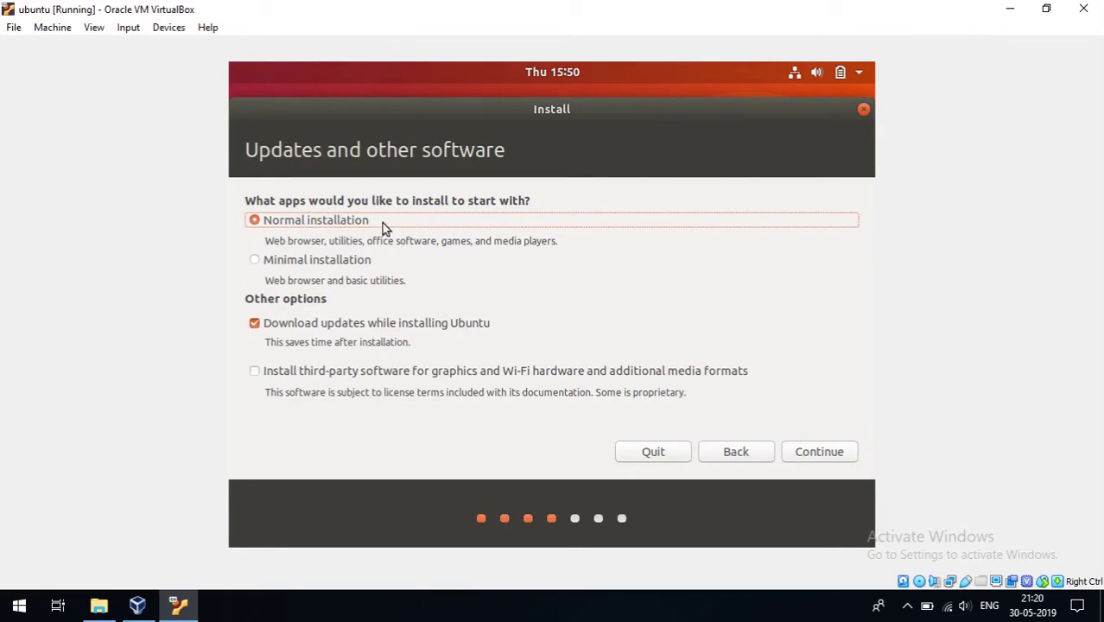
# Keep Normal installation, leave both update downloads and third-party software unselected, and continue to the installation type
pyautogui.click(404, 324)
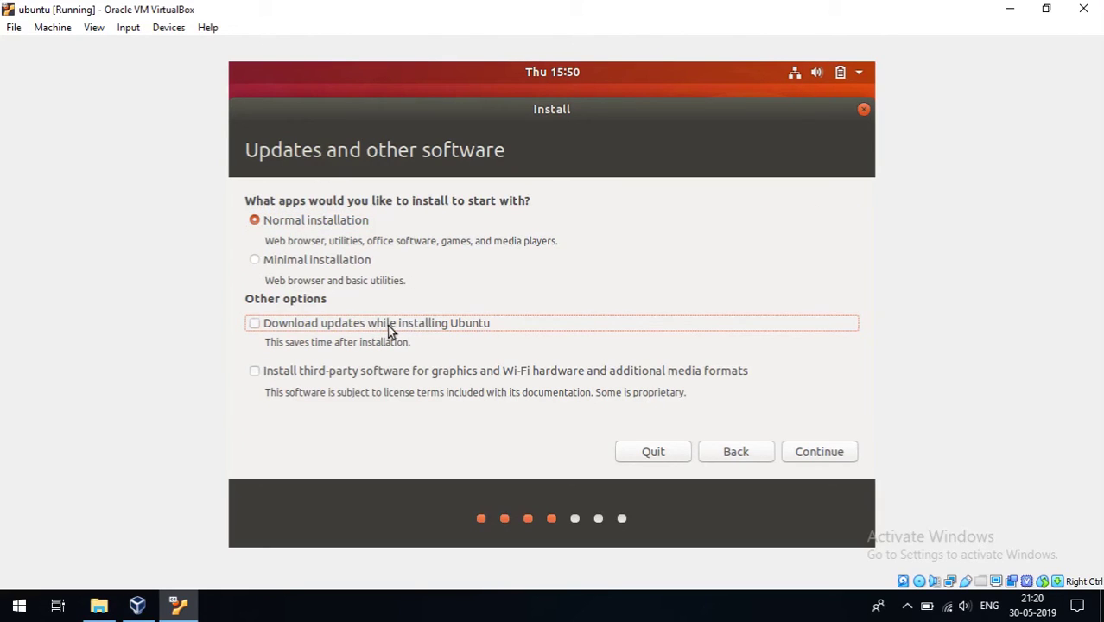
pyautogui.click(379, 377)
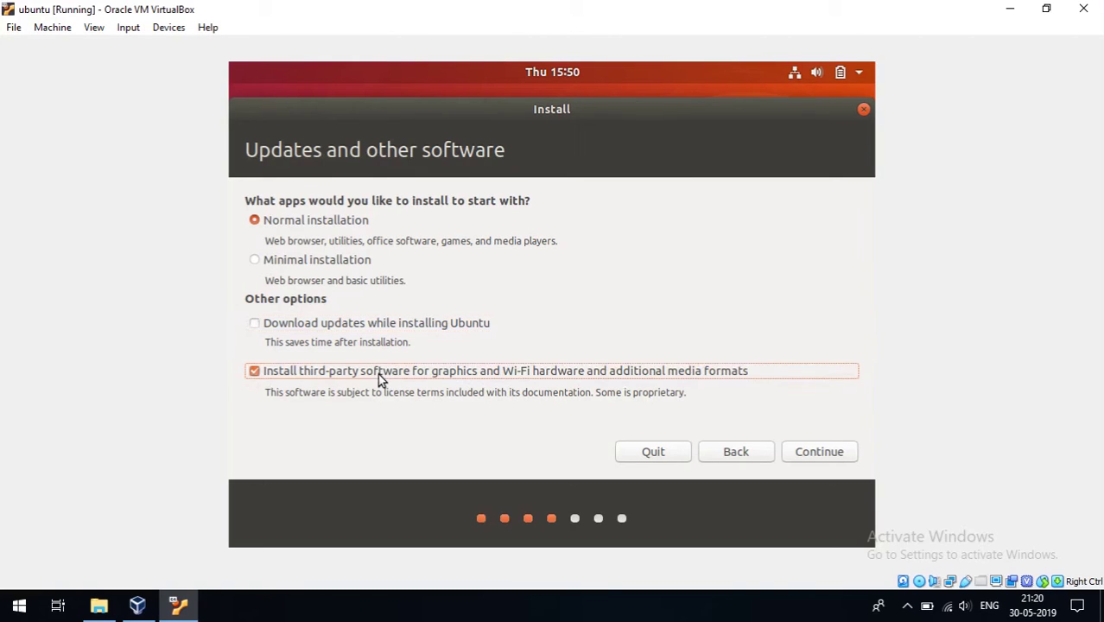
pyautogui.click(381, 324)
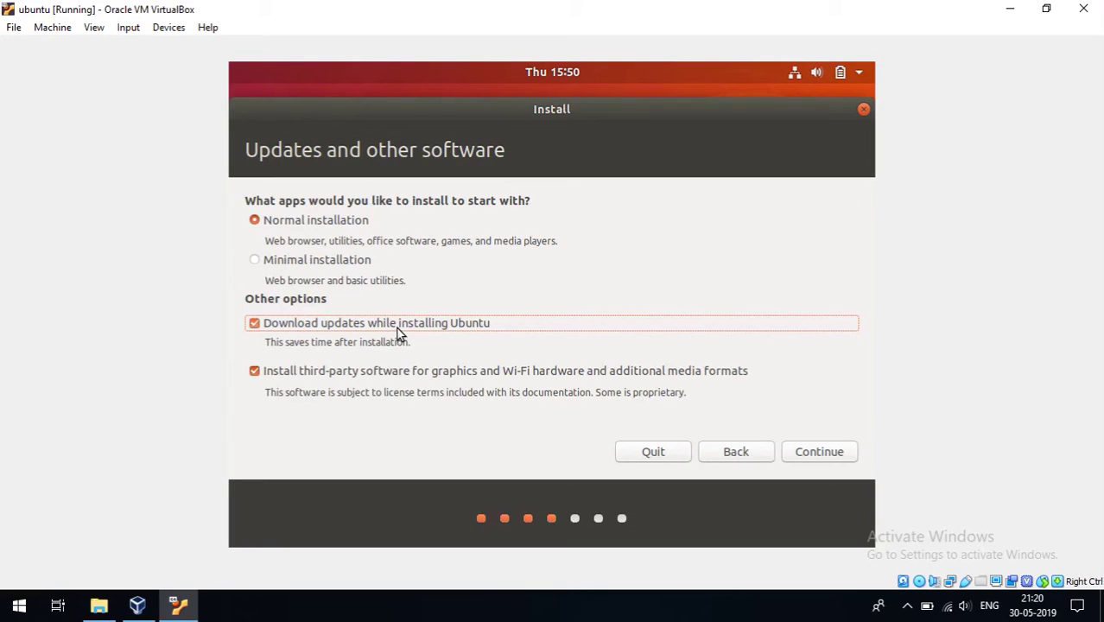
pyautogui.click(396, 327)
pyautogui.click(403, 371)
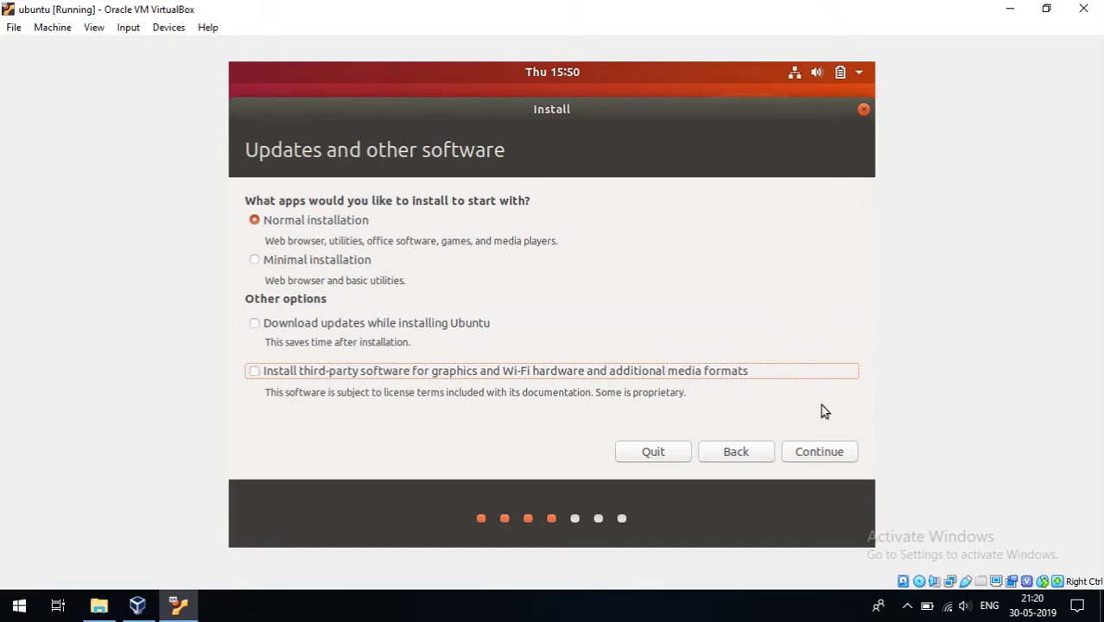
pyautogui.click(834, 453)
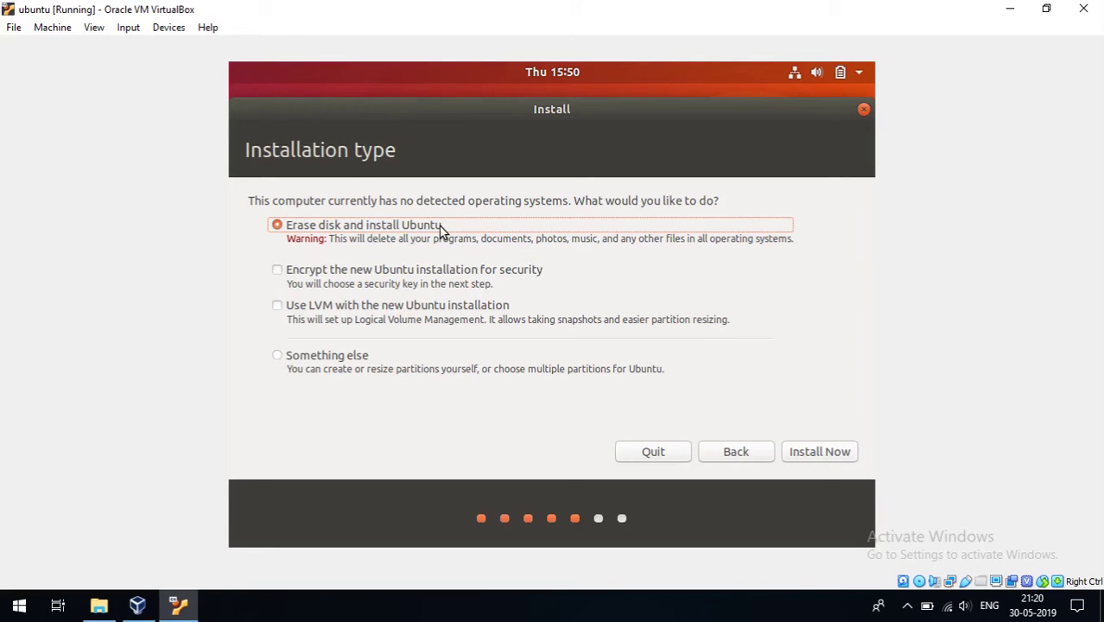
# Install with Erase disk and install Ubuntu, approve writing the disk changes, and accept Kolkata as the location
pyautogui.click(818, 454)
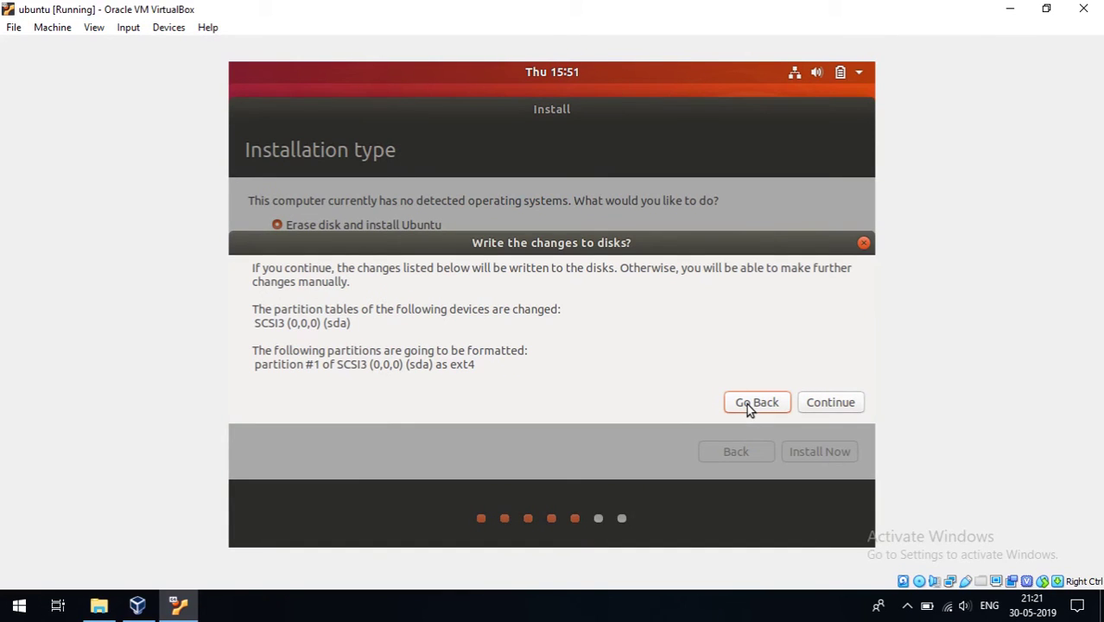
pyautogui.click(821, 404)
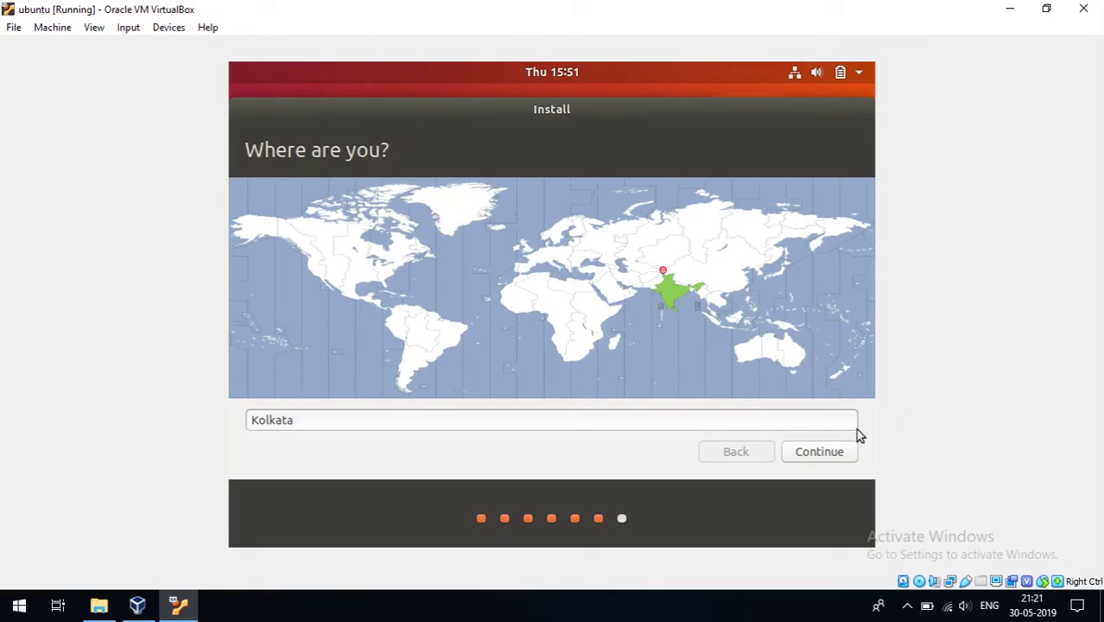
pyautogui.click(838, 448)
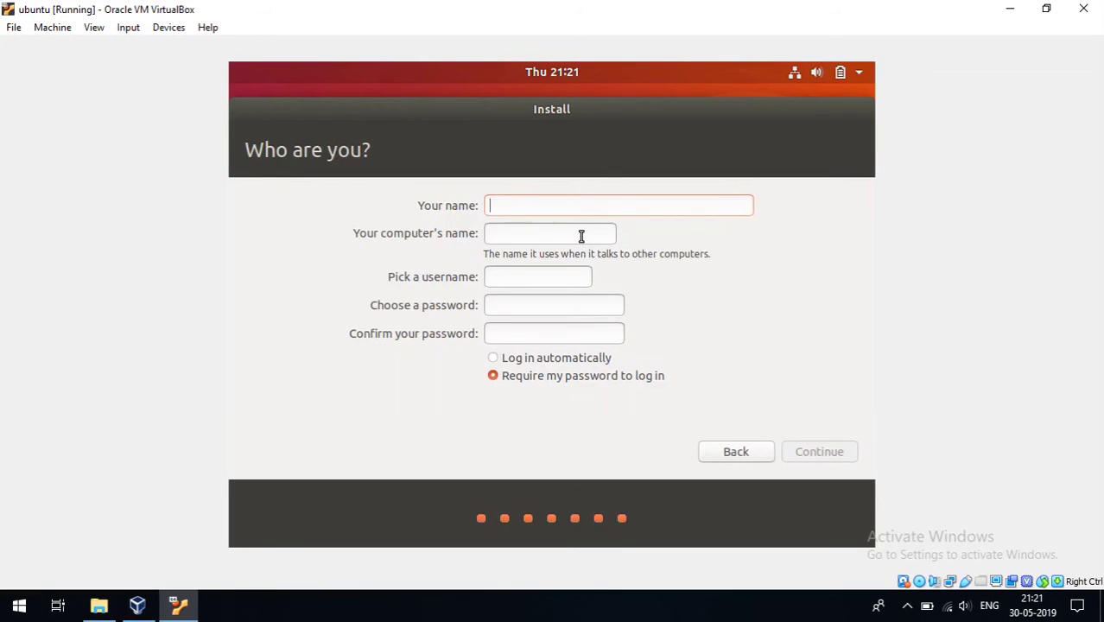
pyautogui.write('black')
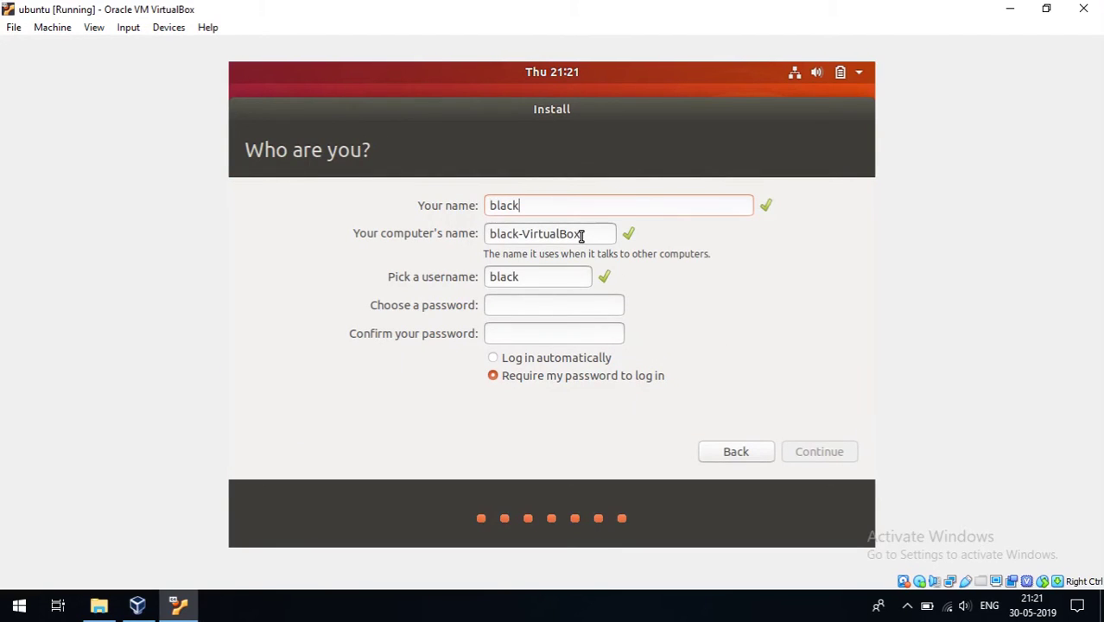
pyautogui.press('BackSpace')
pyautogui.press('BackSpace')
pyautogui.press('BackSpace')
pyautogui.press('BackSpace')
pyautogui.press('BackSpace')
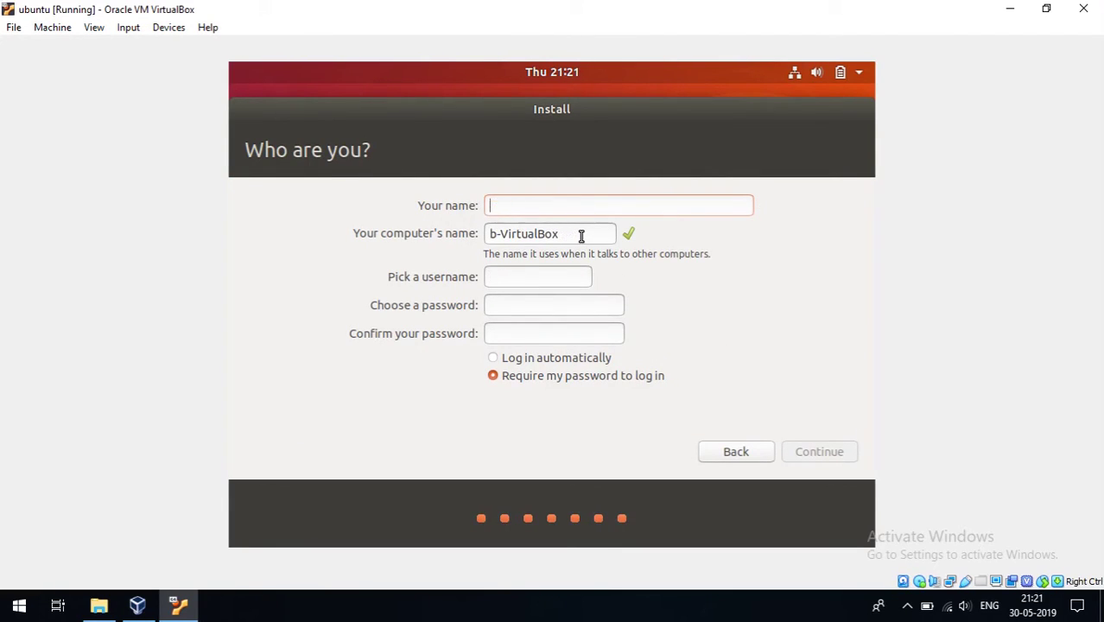
# Enter cyberblackhole as the installer's account name and shorten the computer's name to cyberblackhole
pyautogui.write('cyber')
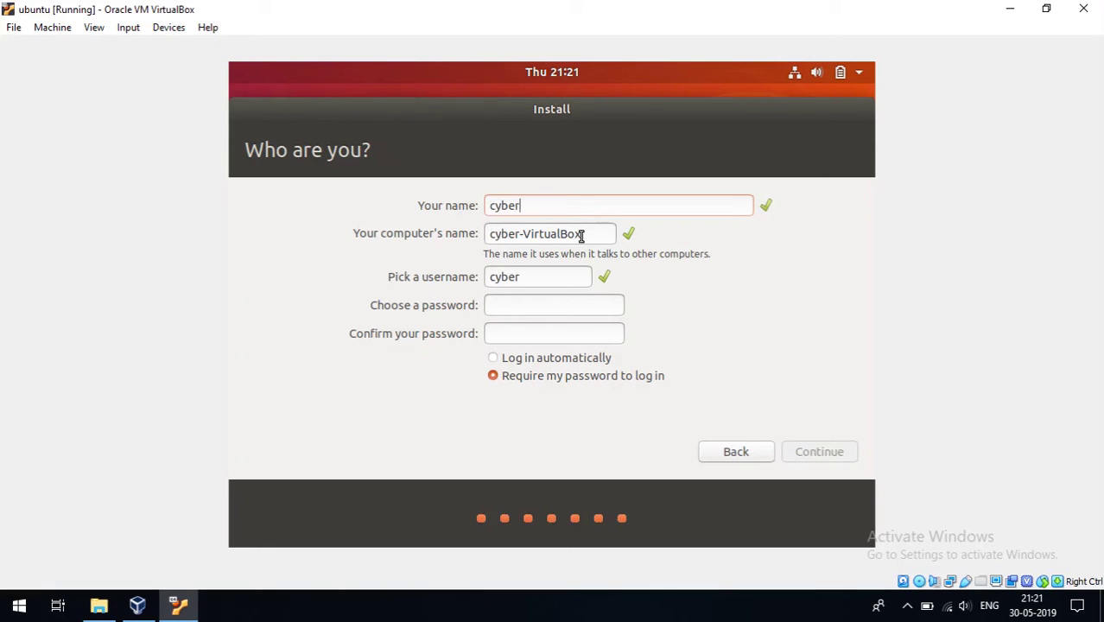
pyautogui.write('blackhole')
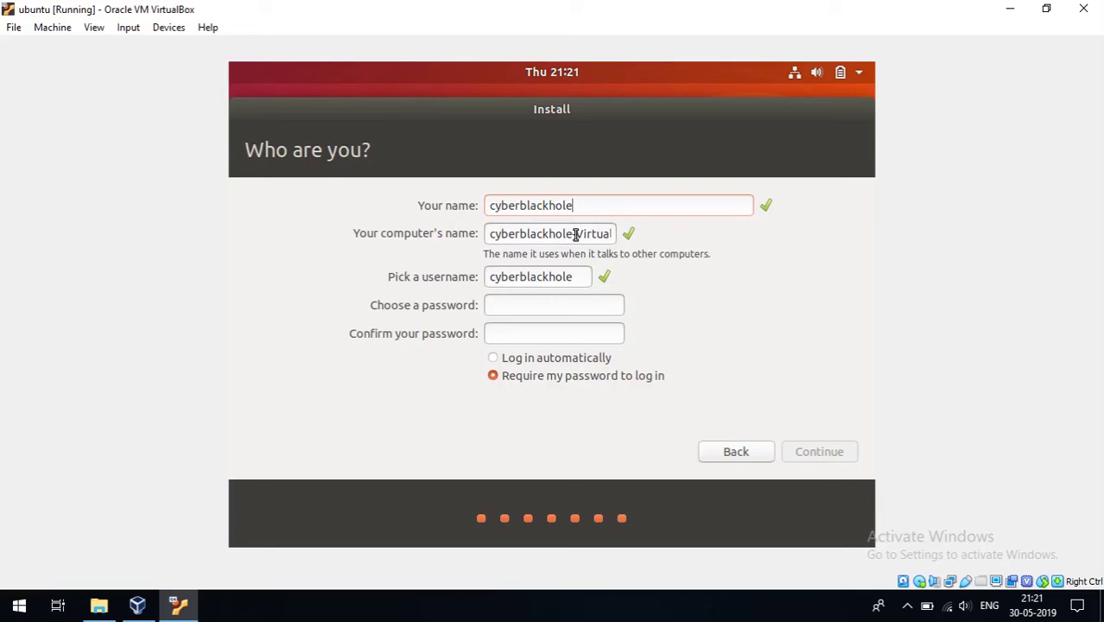
pyautogui.moveTo(576, 233); pyautogui.dragTo(689, 254)
pyautogui.press('BackSpace')
pyautogui.press('BackSpace')
# Enter and confirm the account password, keep Require my password to log in, and continue the installation
pyautogui.click(584, 302)
pyautogui.write('********')
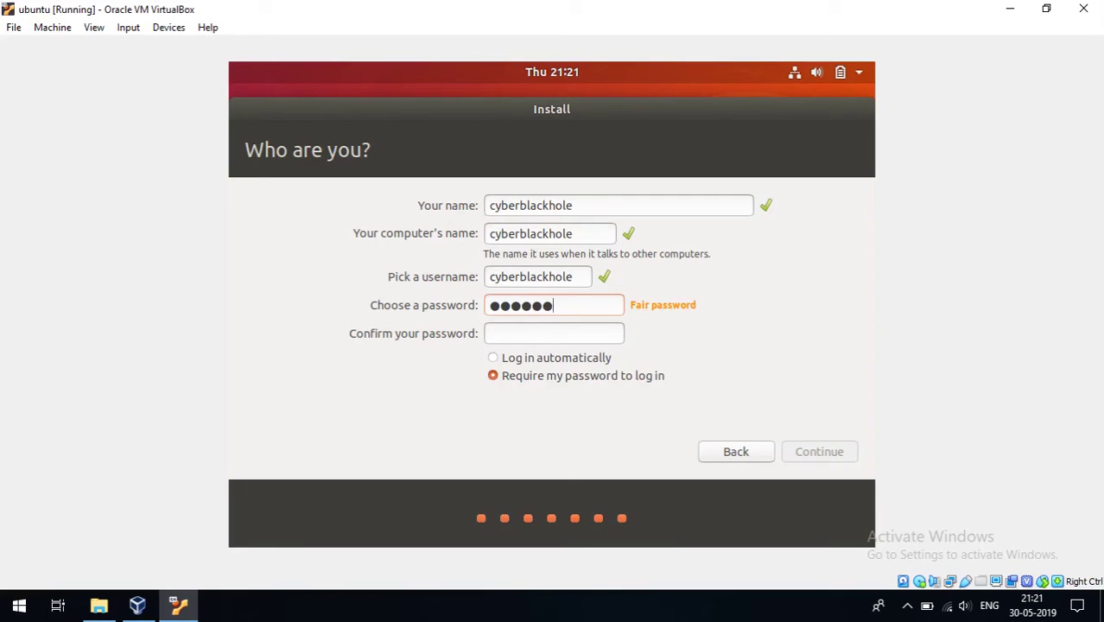
pyautogui.press('Tab')
pyautogui.write('********')
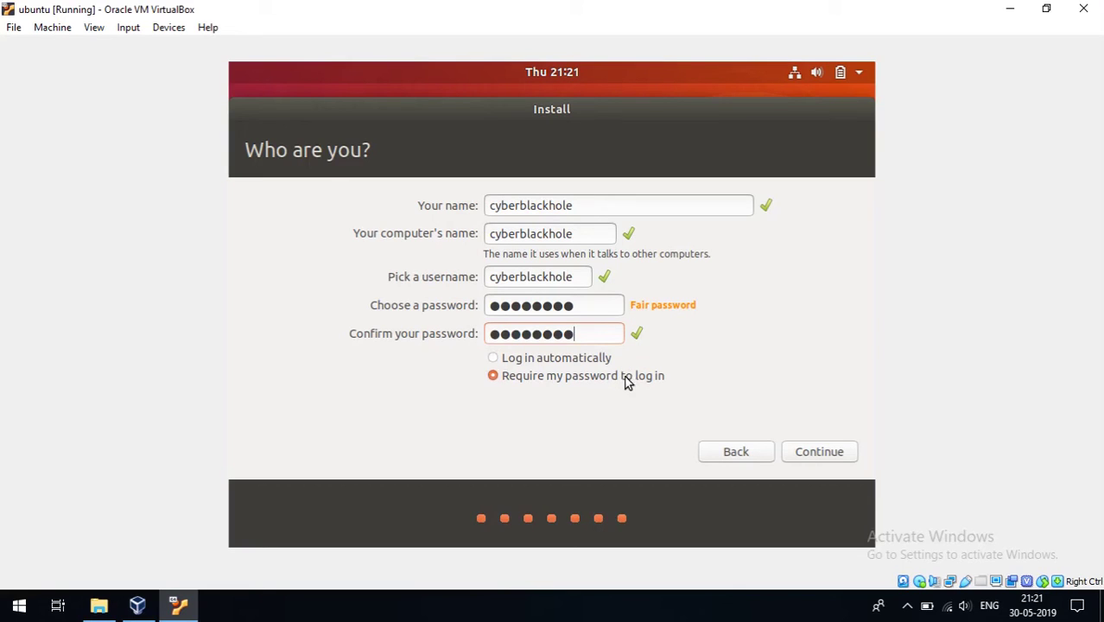
pyautogui.click(799, 451)
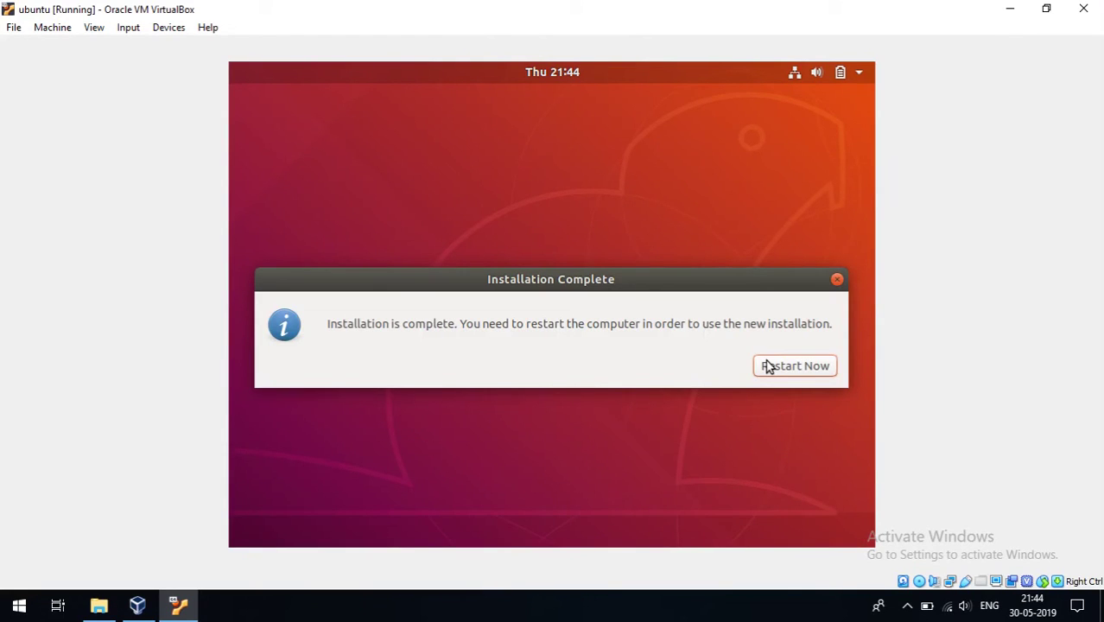
# Restart into the newly installed Ubuntu system and sign in to the cyberblackhole account with the account password
pyautogui.click(766, 362)
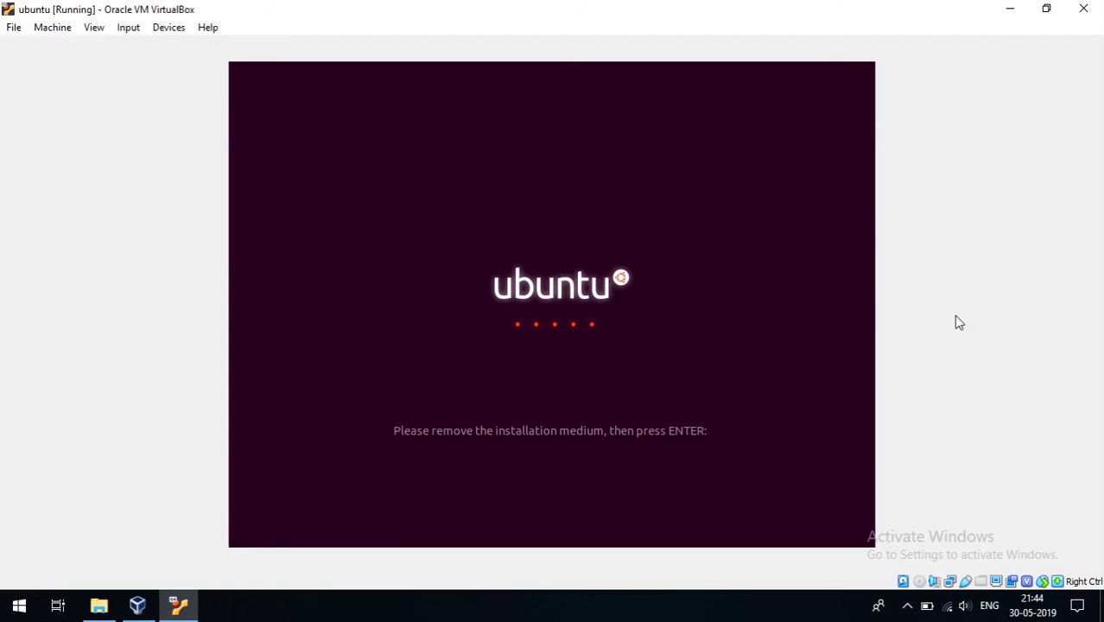
pyautogui.press('Return')
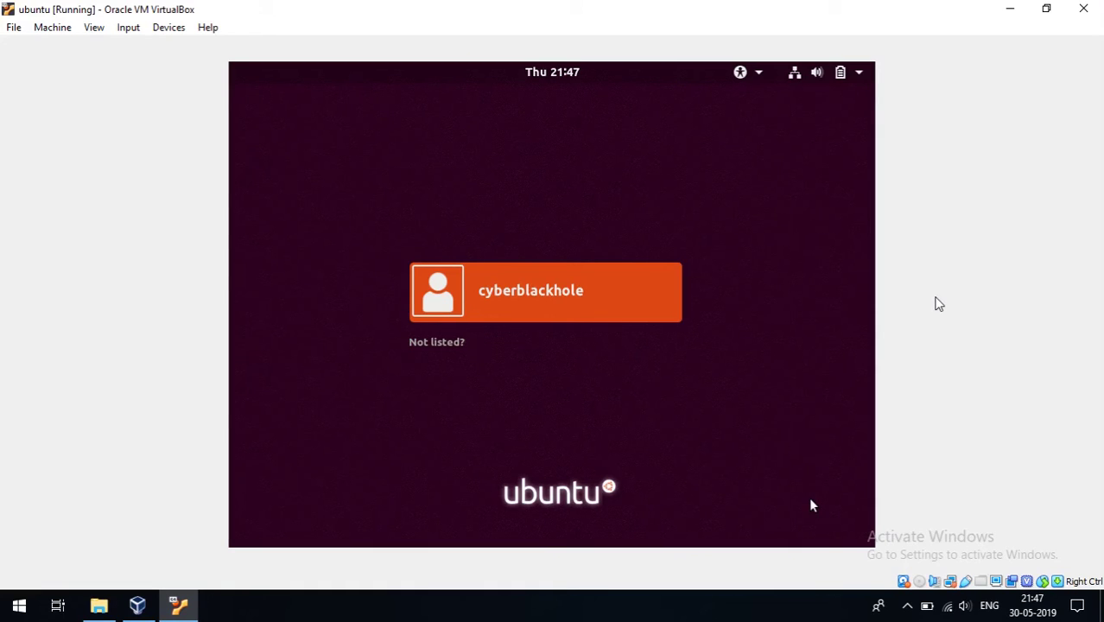
pyautogui.click(620, 297)
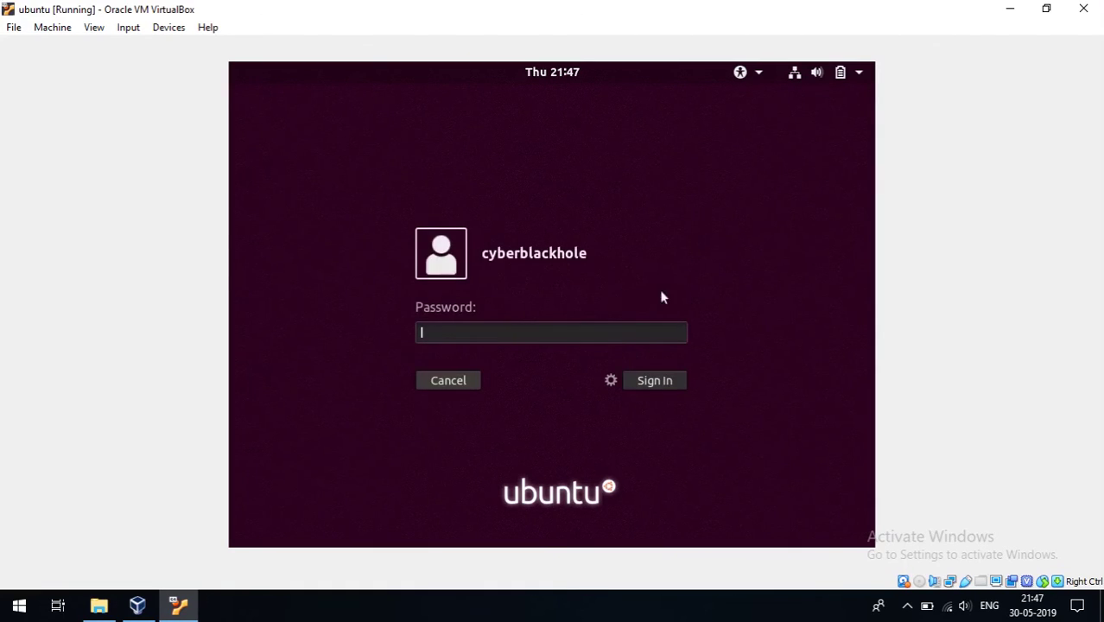
pyautogui.write('********')
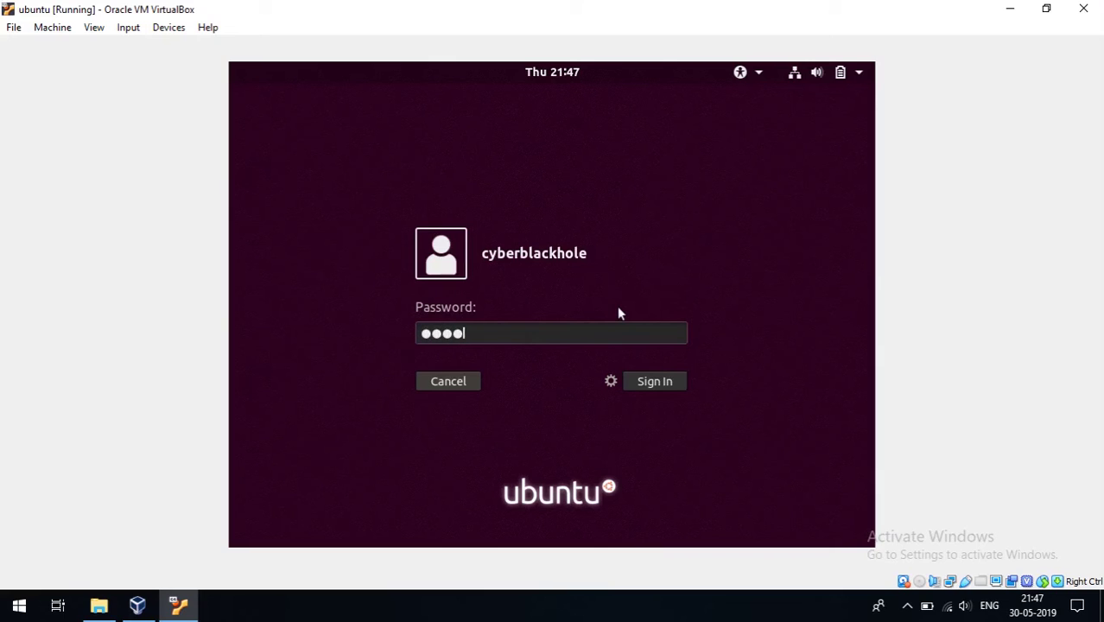
pyautogui.press('Return')
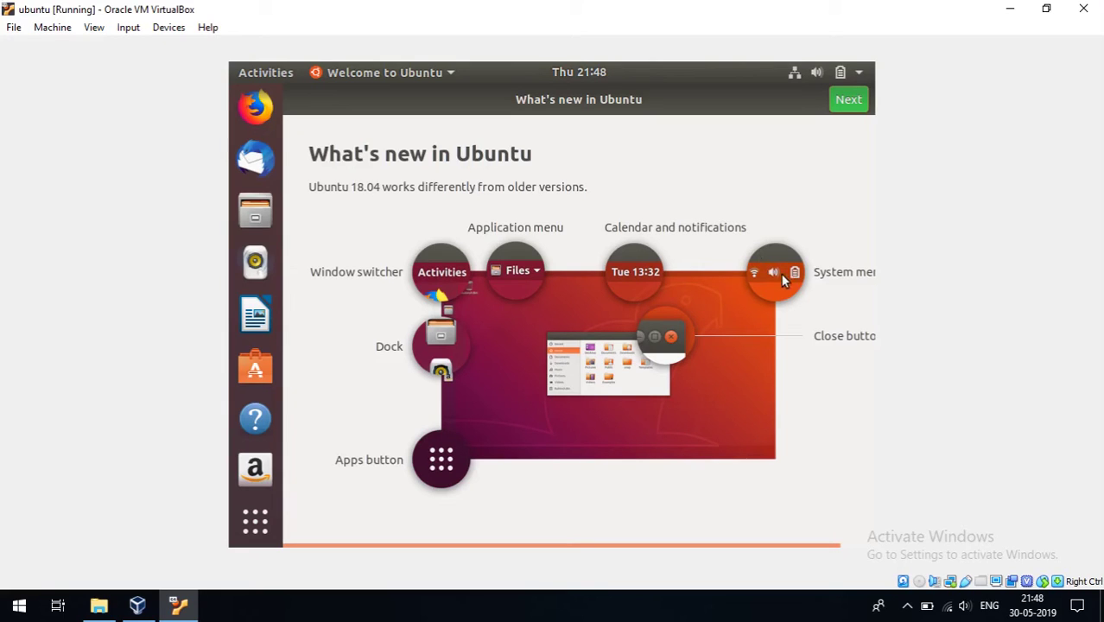
# Complete the Welcome to Ubuntu setup without setting up Livepatch, keeping Yes, send system info to Canonical
pyautogui.click(850, 101)
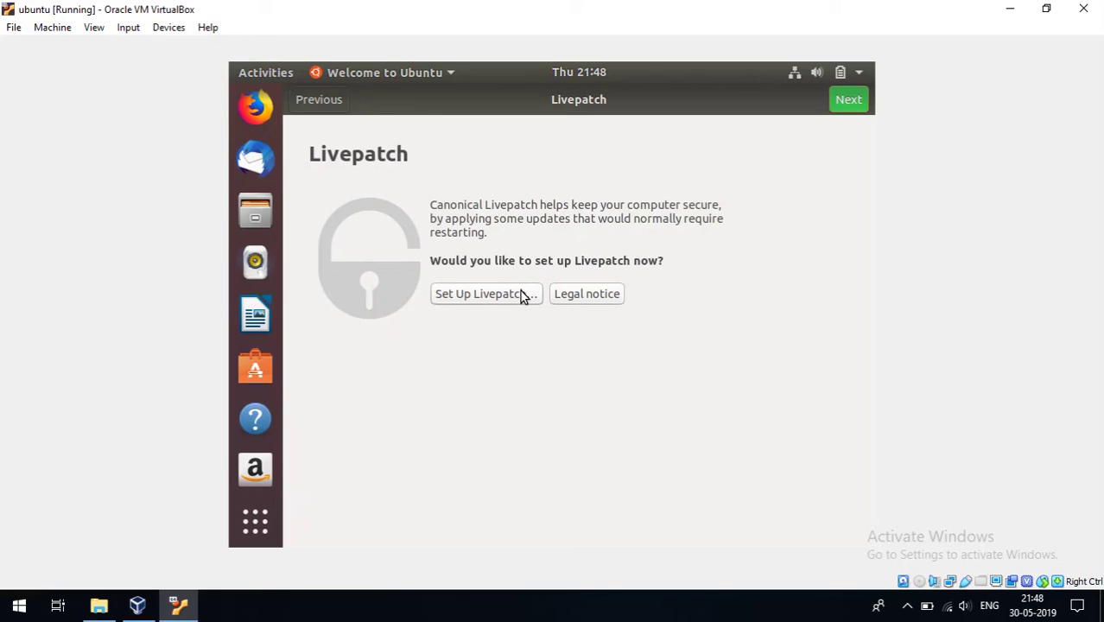
pyautogui.click(845, 104)
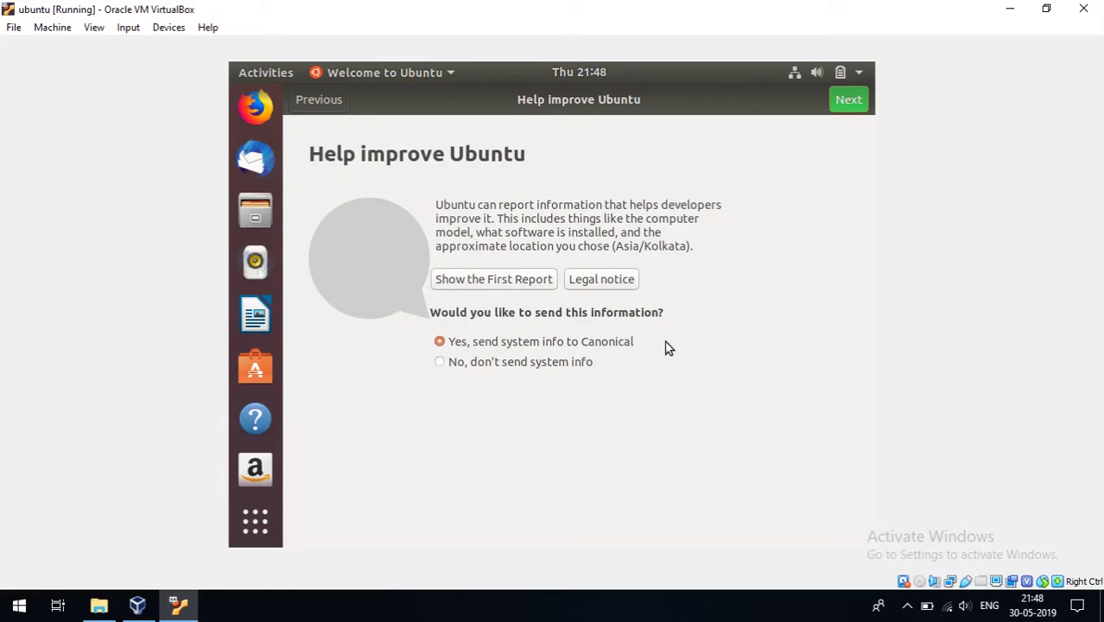
pyautogui.click(850, 99)
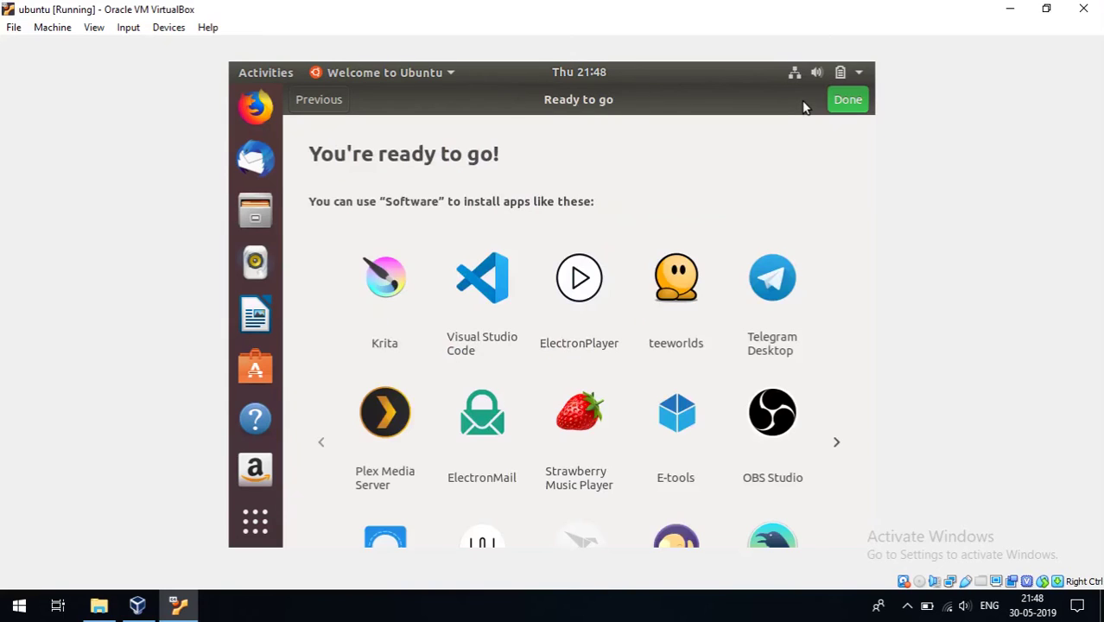
pyautogui.click(848, 100)
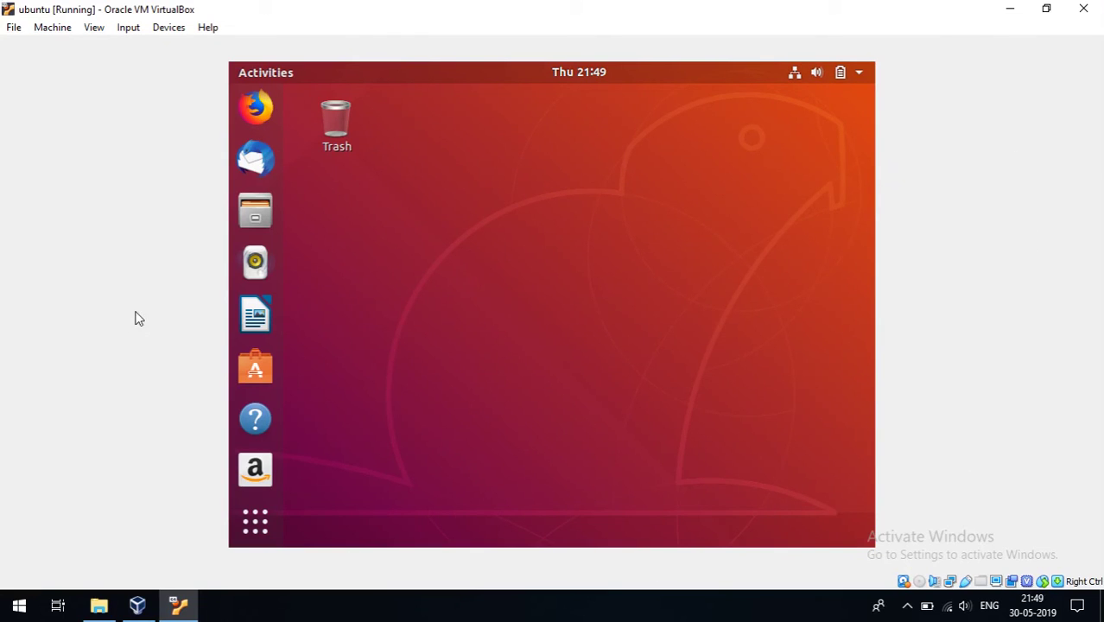
# Insert the Guest Additions CD image, run its installer, and authenticate with the account password
pyautogui.click(173, 31)
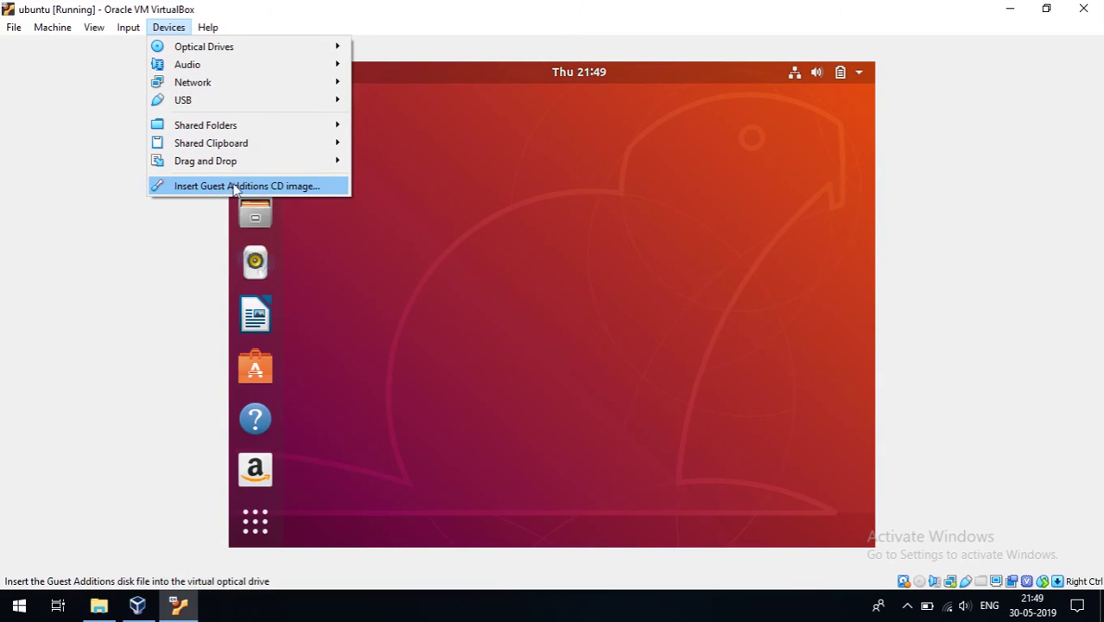
pyautogui.click(288, 188)
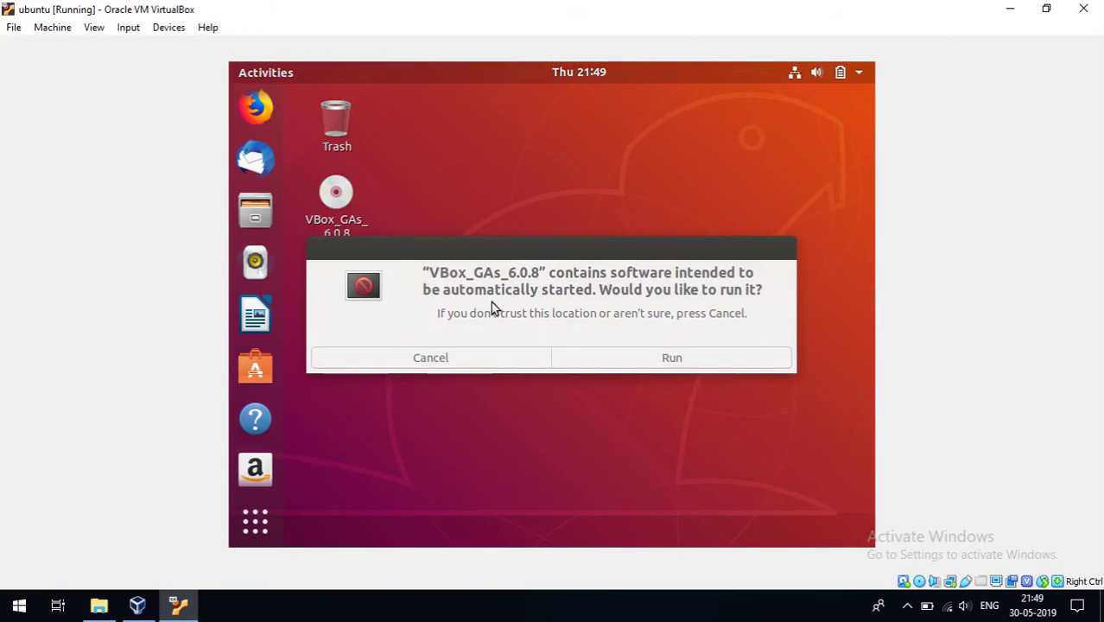
pyautogui.click(654, 361)
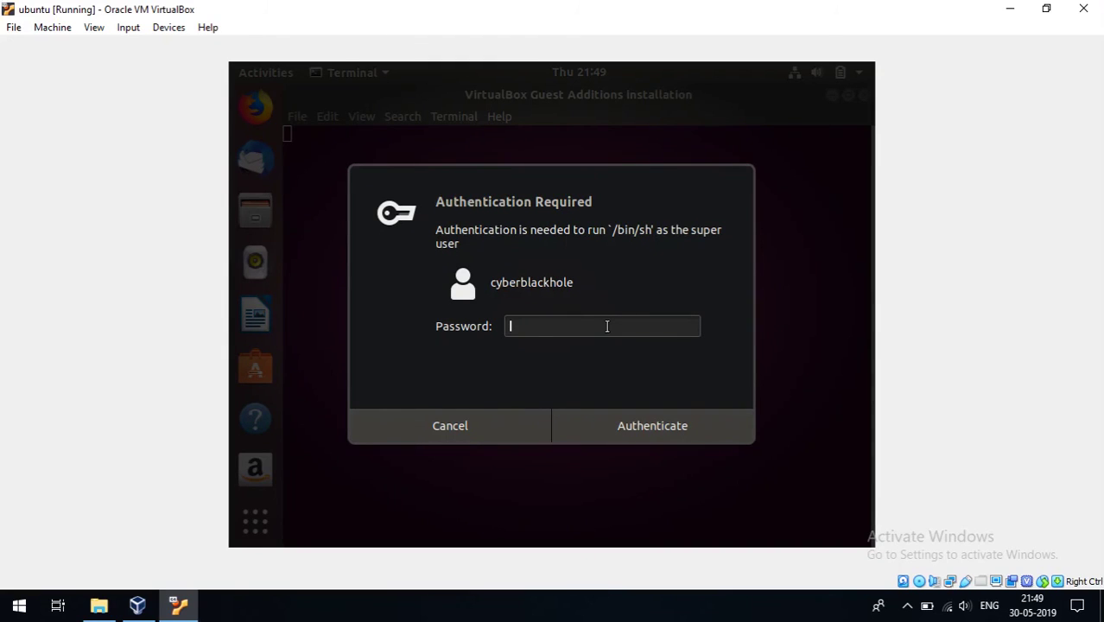
pyautogui.write('●●●●●●●●')
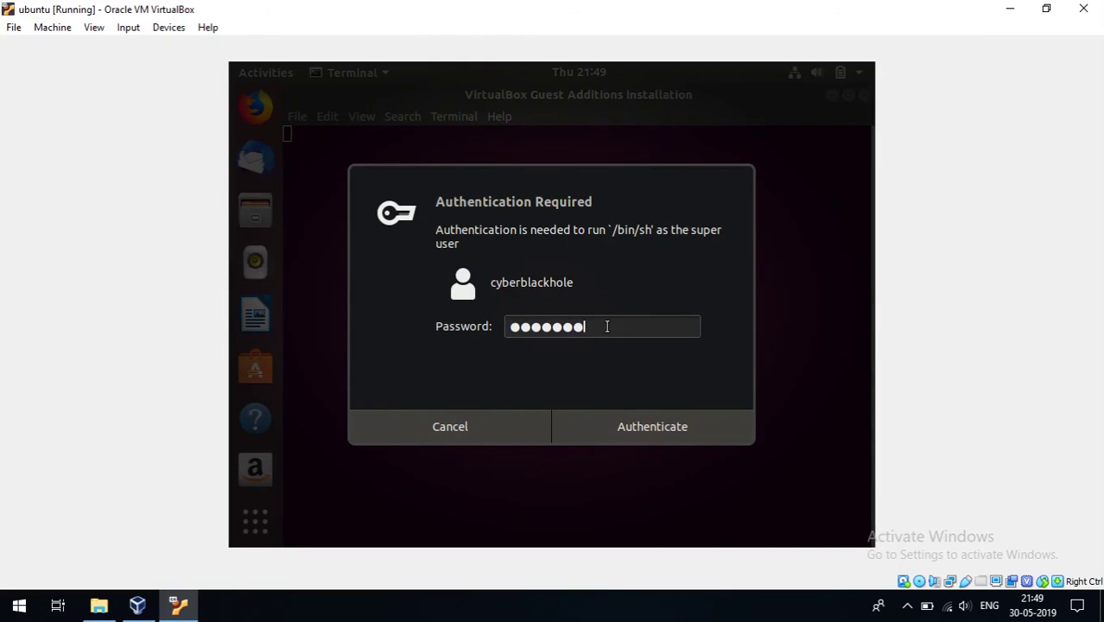
pyautogui.press('Return')
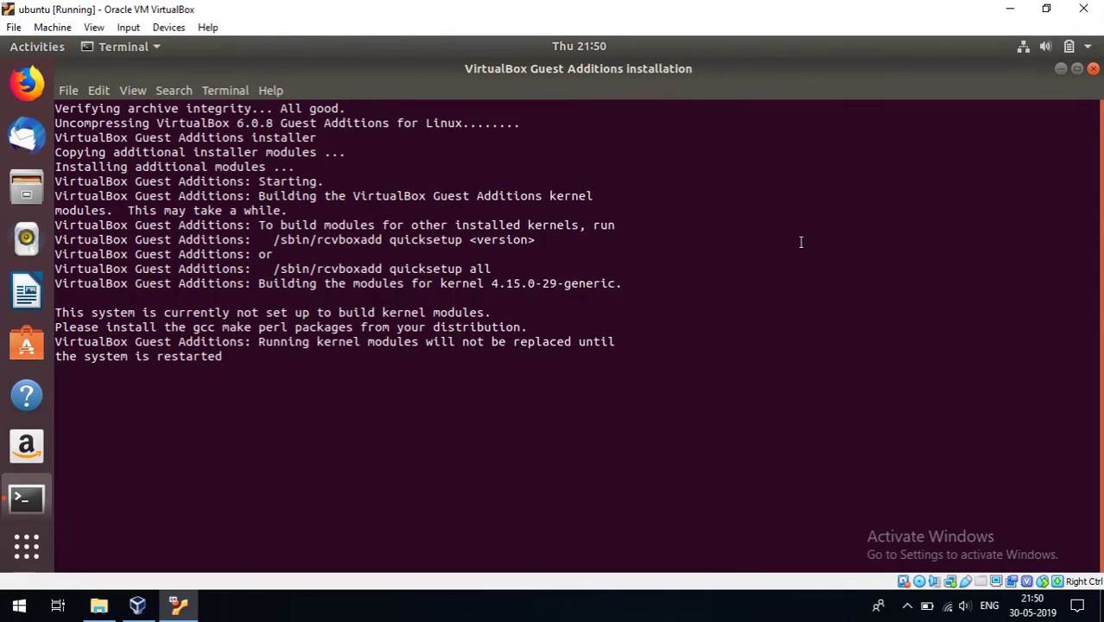
# Reduce the Guest Additions installation window, widen it to read the installer output, and close it
pyautogui.moveTo(876, 67); pyautogui.dragTo(579, 87)
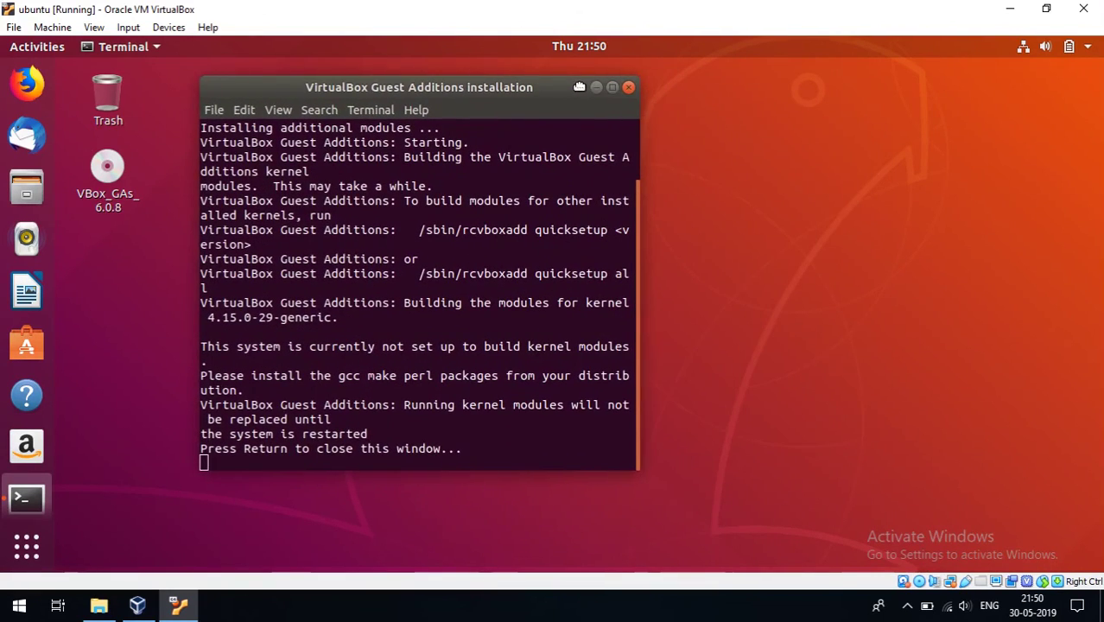
pyautogui.moveTo(630, 153); pyautogui.dragTo(929, 180)
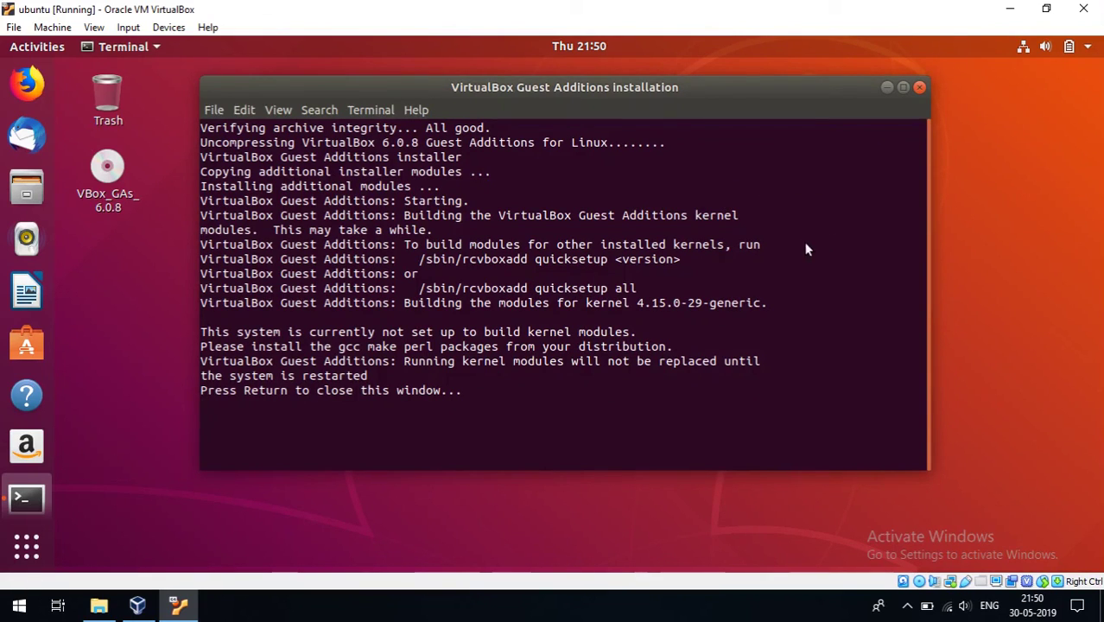
pyautogui.press('Return')
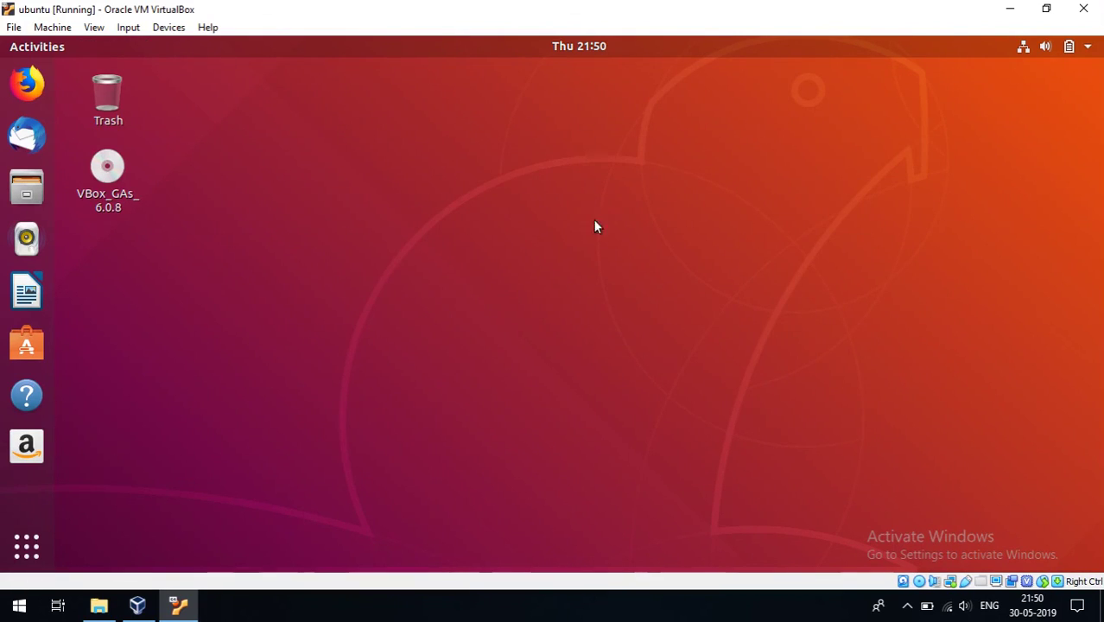
# Check the Ubuntu display in a restored and re-maximized window, and glance at the host's ISO folder before returning to the virtual machine
pyautogui.click(1047, 10)
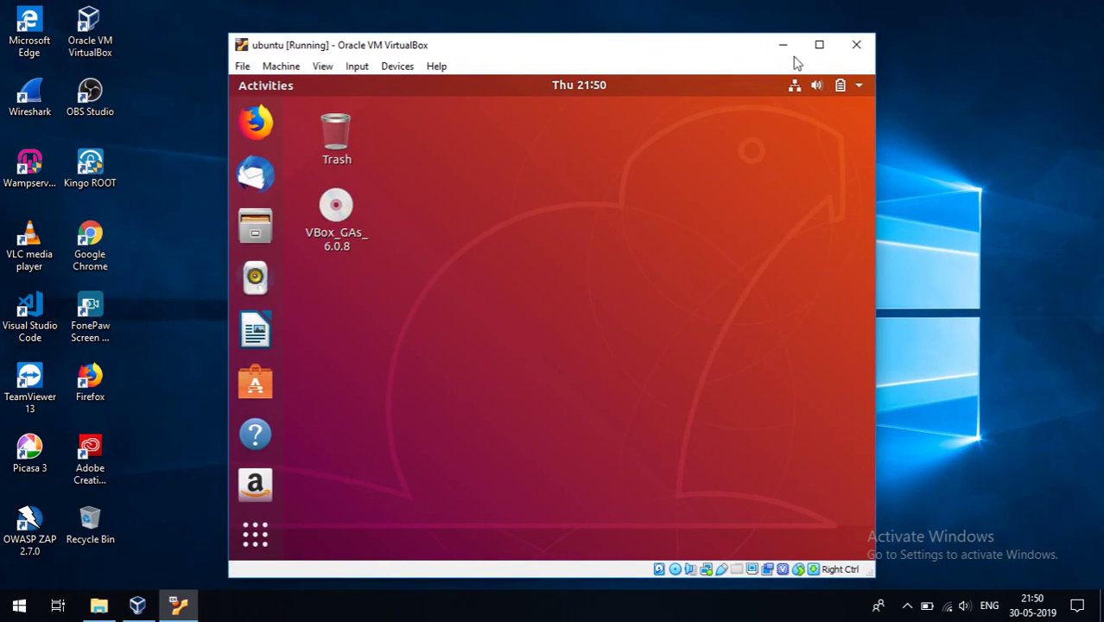
pyautogui.click(819, 45)
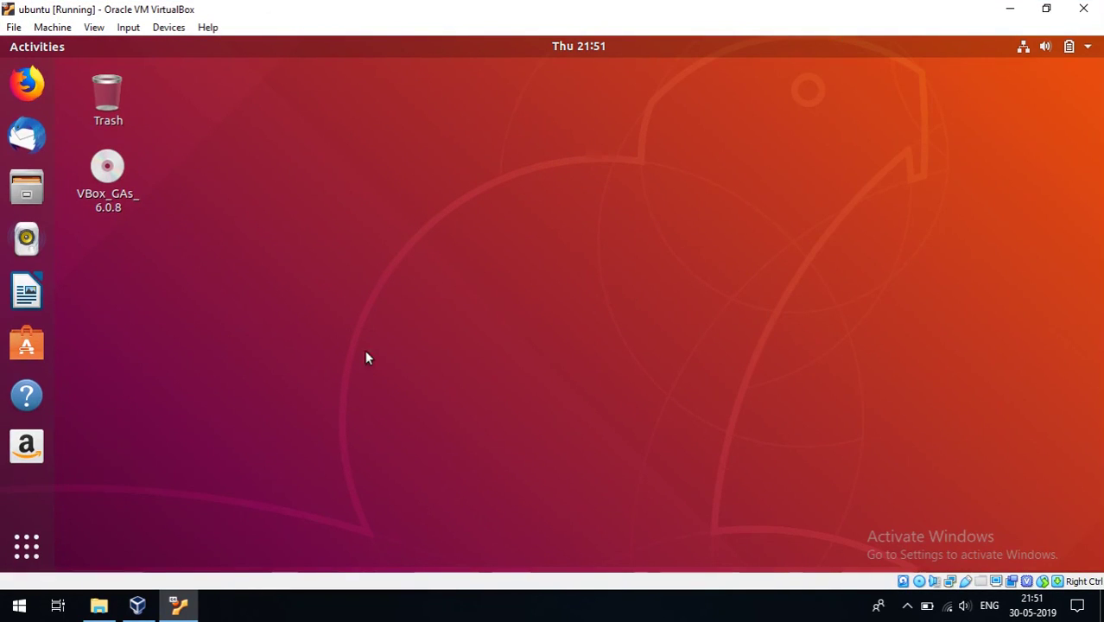
pyautogui.click(1020, 11)
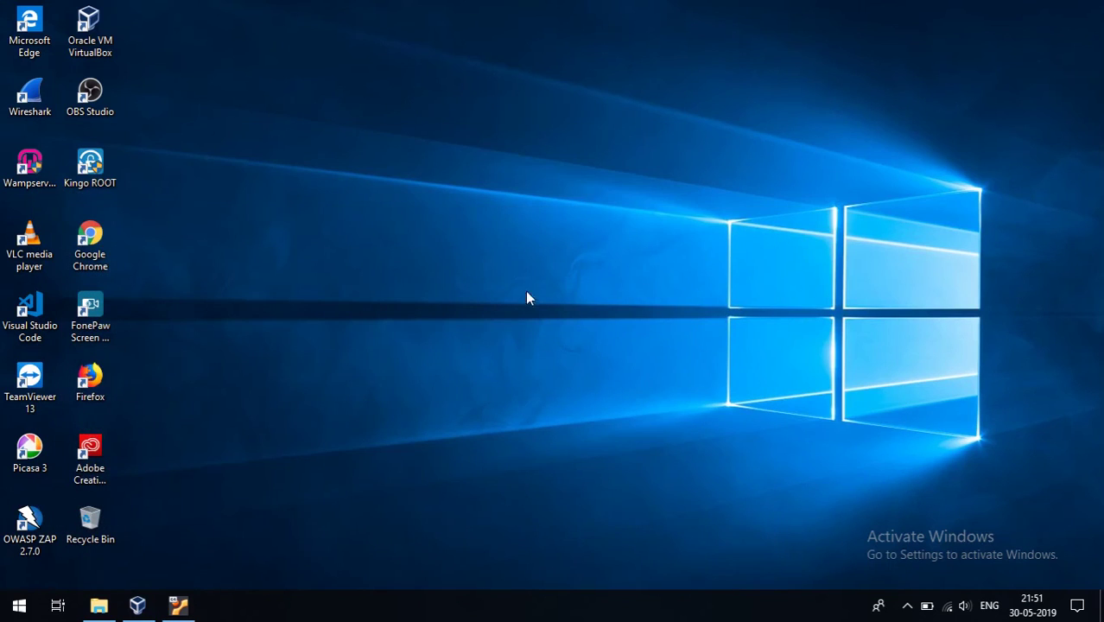
pyautogui.click(99, 605)
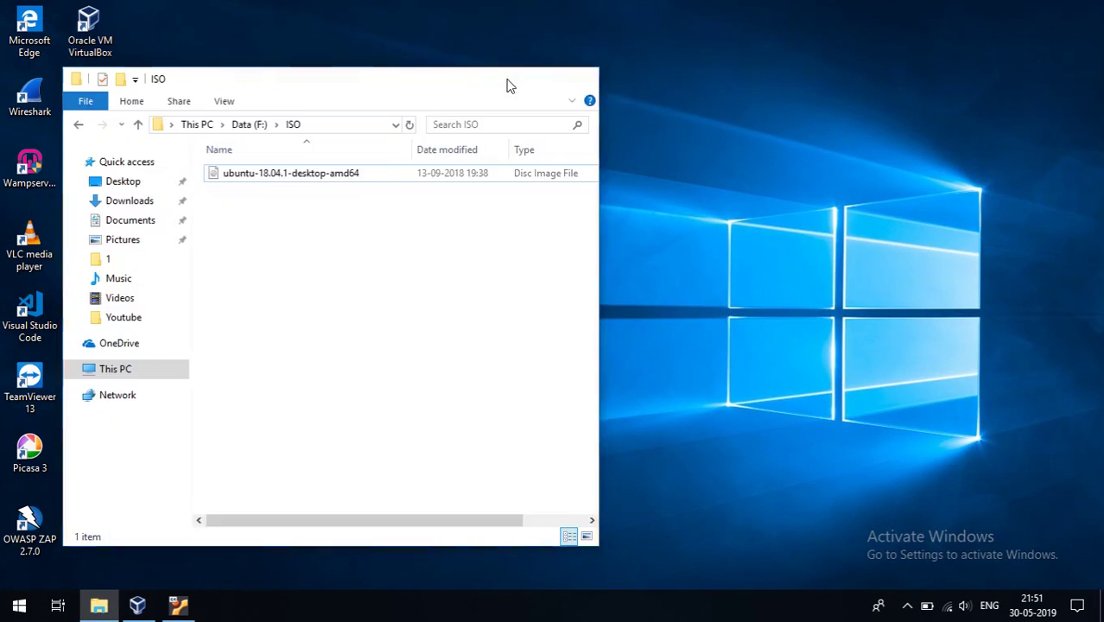
pyautogui.click(507, 80)
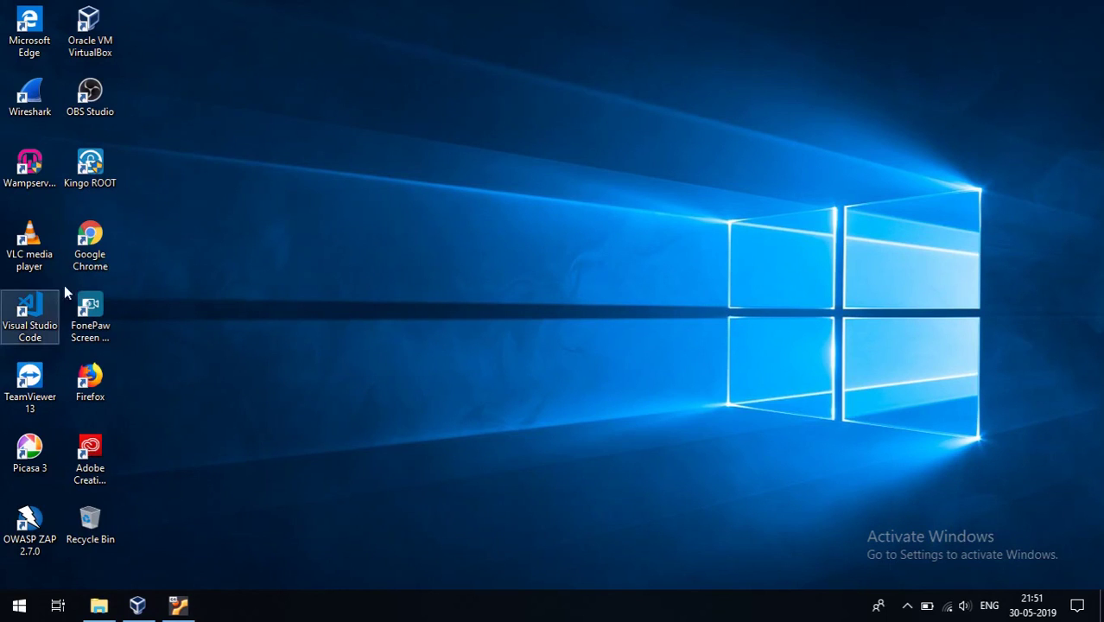
pyautogui.click(184, 612)
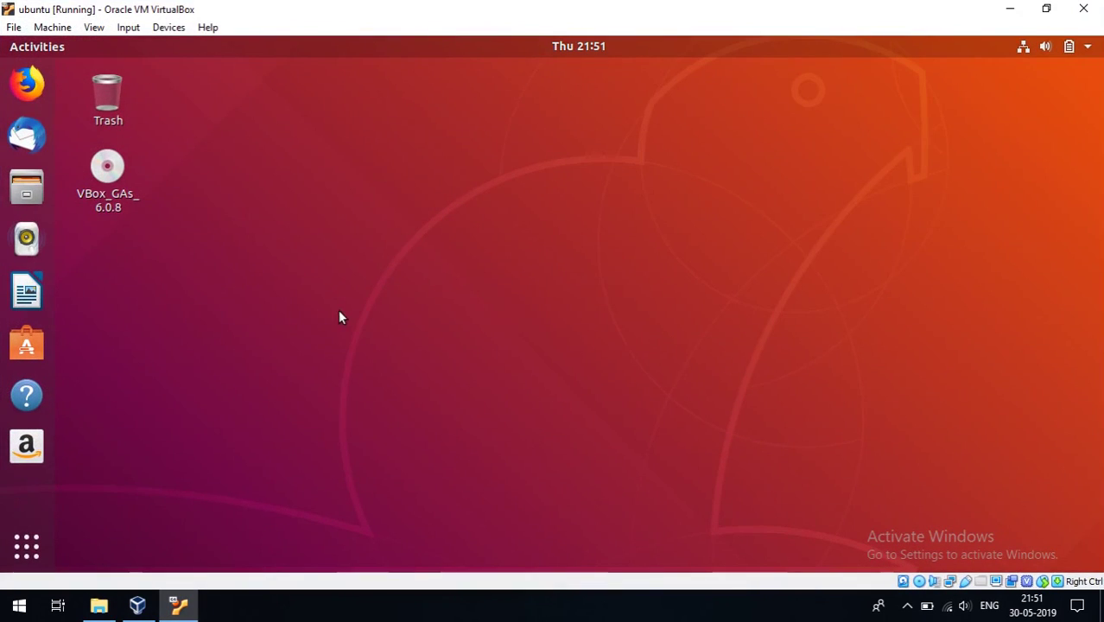
# Find and open the Terminal application in Ubuntu, and close it with the exit command
pyautogui.click(26, 546)
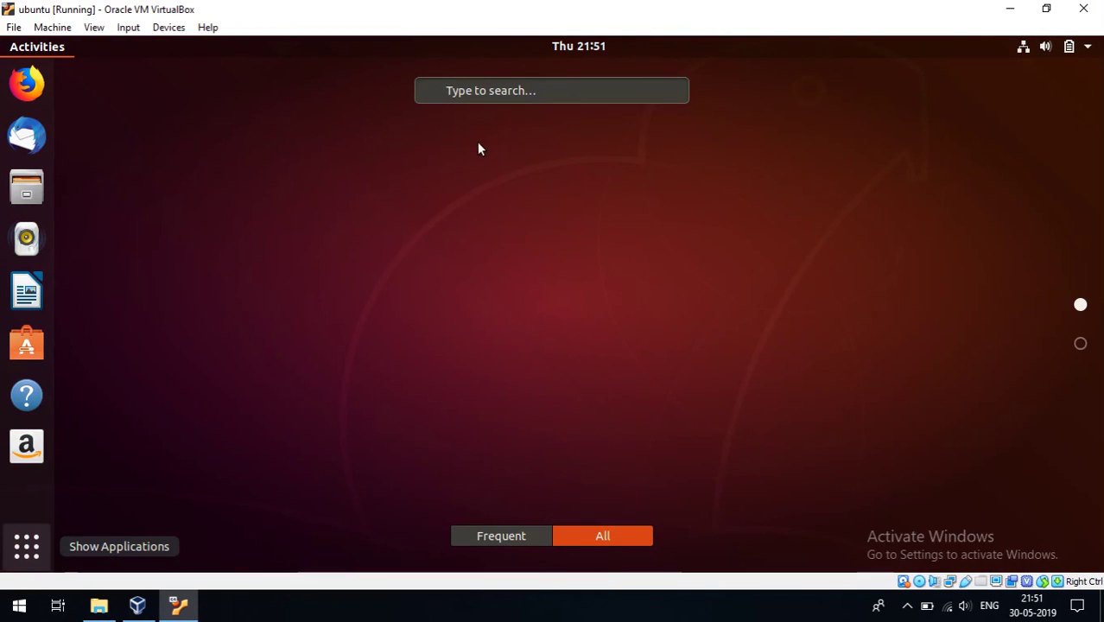
pyautogui.write('termi')
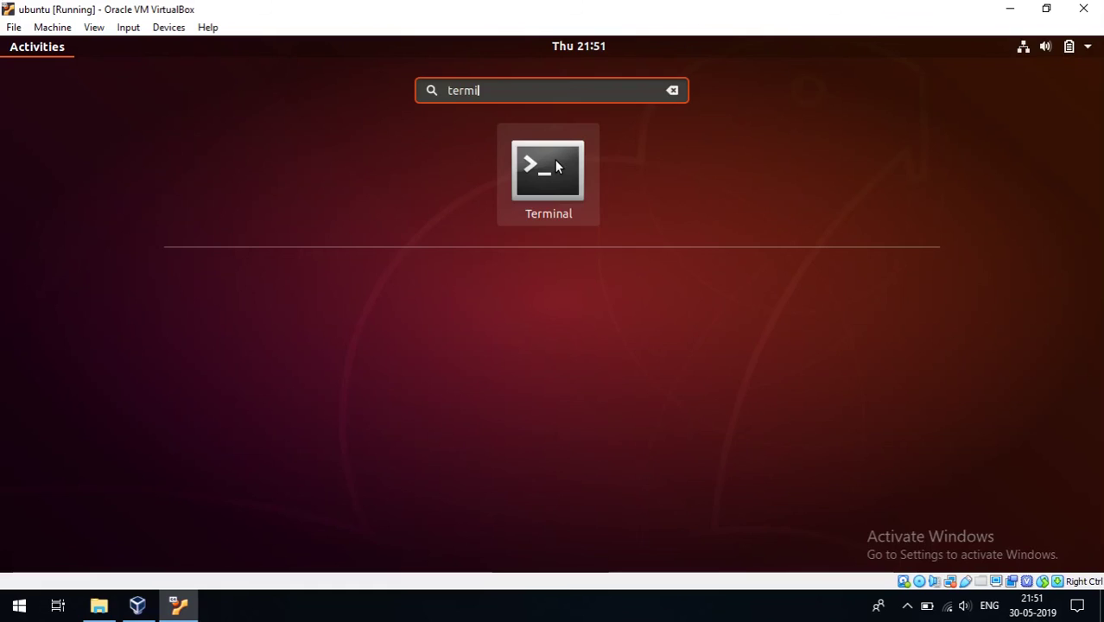
pyautogui.click(558, 165)
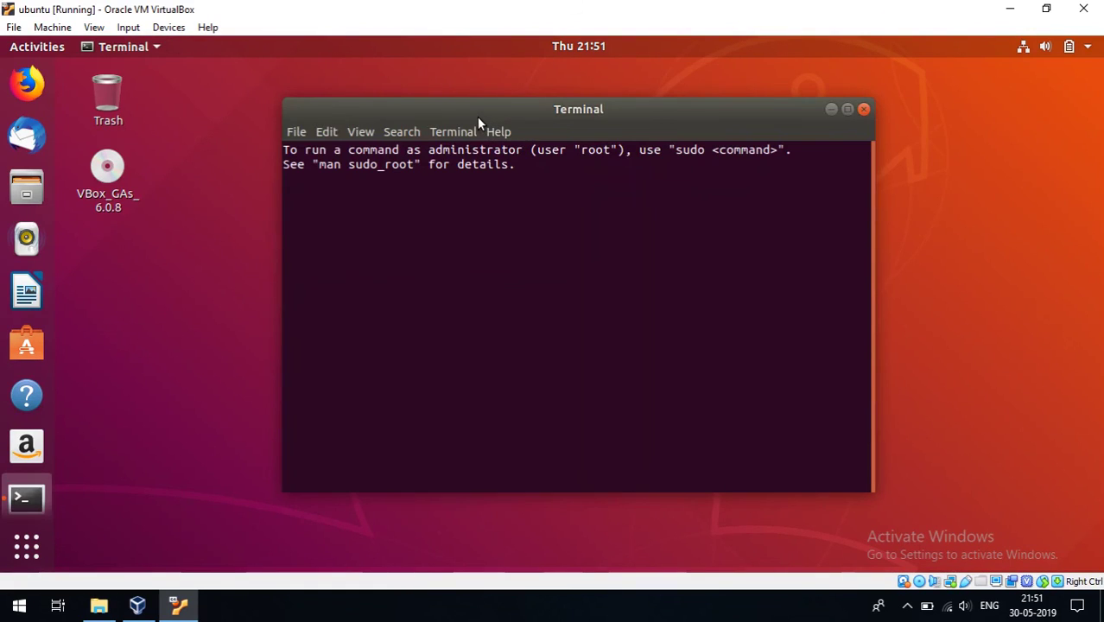
pyautogui.moveTo(477, 118)
pyautogui.mouseDown()
pyautogui.moveTo(504, 124)
pyautogui.moveTo(470, 124)
pyautogui.mouseUp()
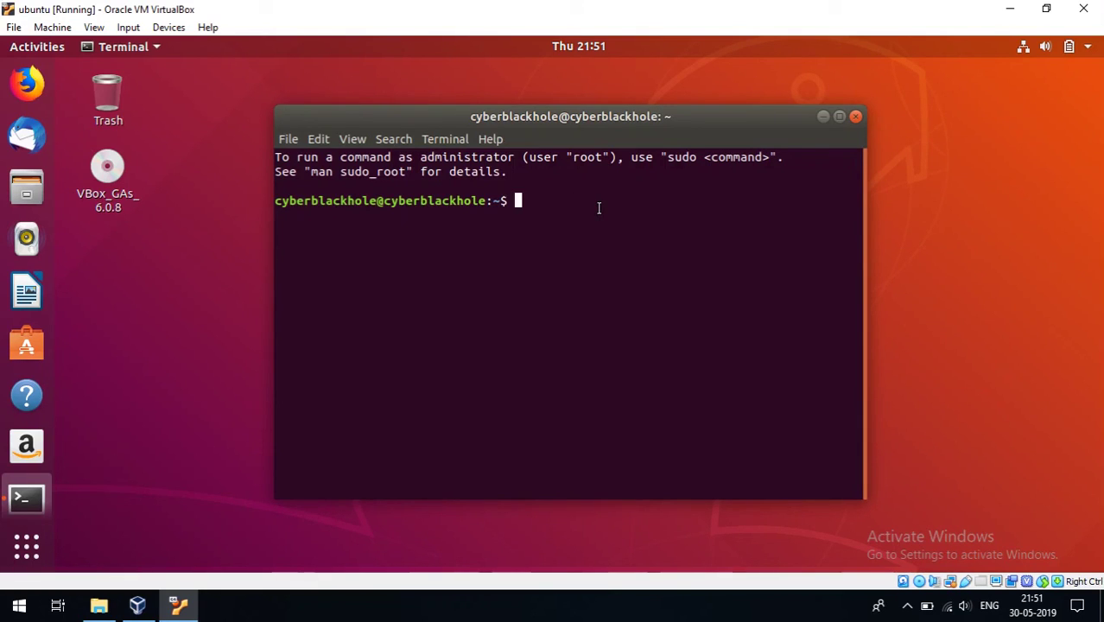
pyautogui.write('exit')
pyautogui.press('Return')
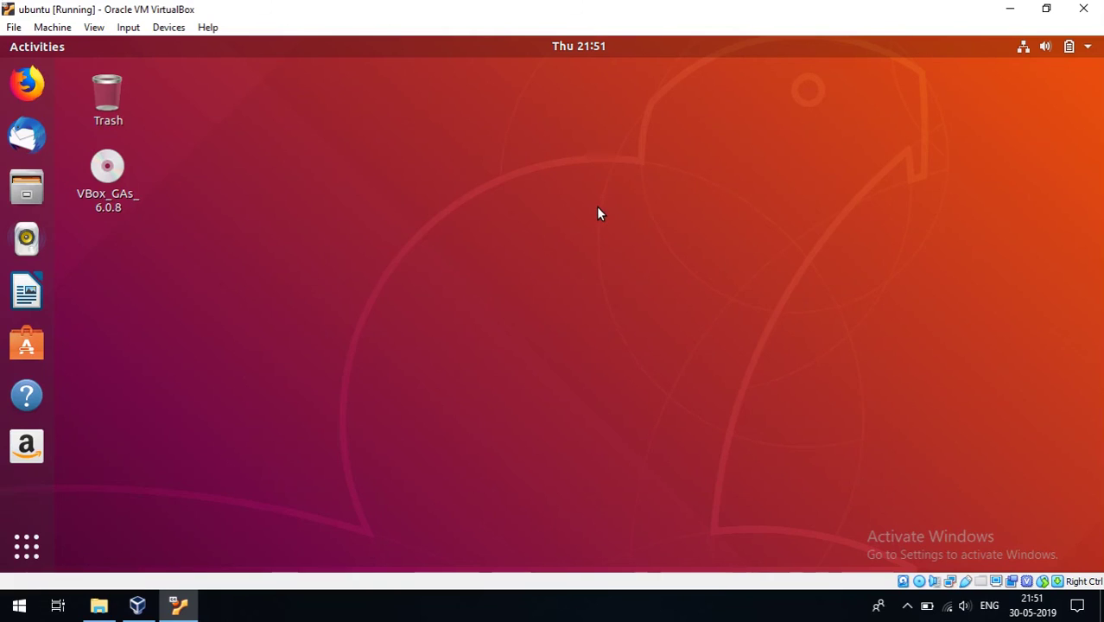
# Open Ubuntu's system menu to reach the power control
pyautogui.click(1087, 49)
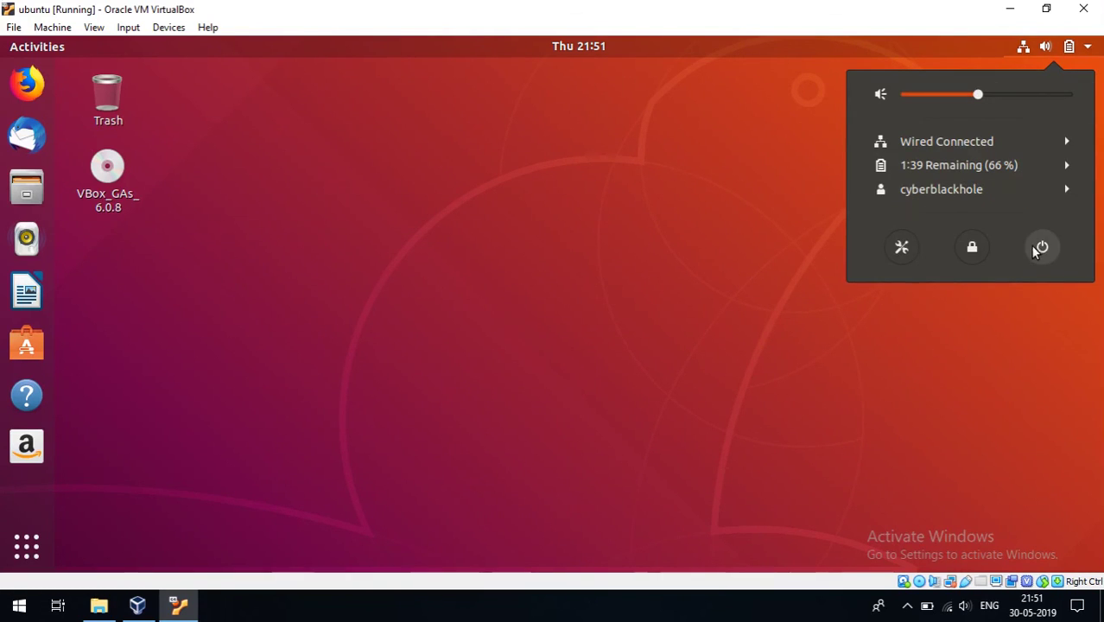